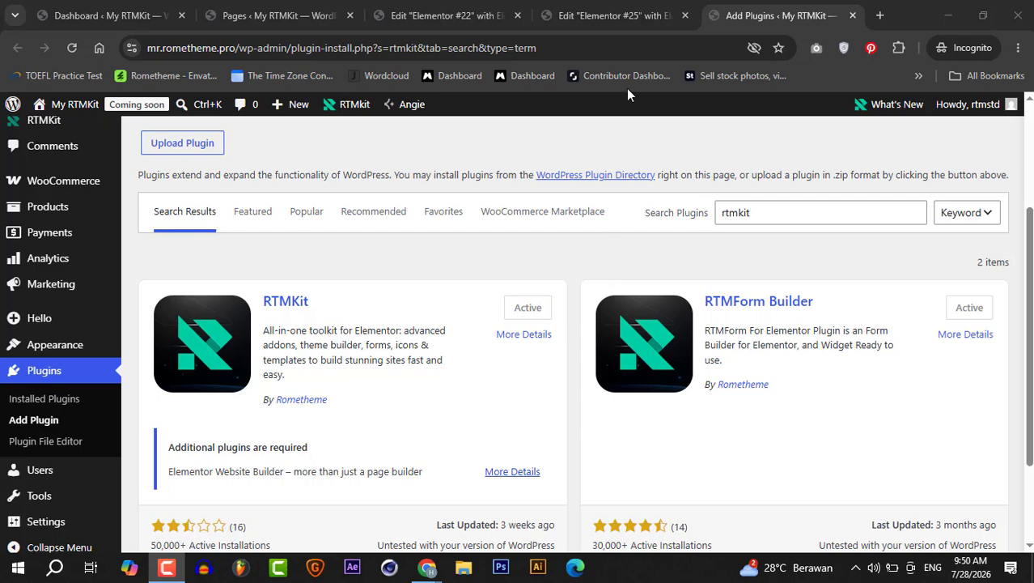
# - Import the Faq 03 wireframe from the RTMKit library's FAQs category into the Elementor #25 page
pyautogui.click(607, 18)
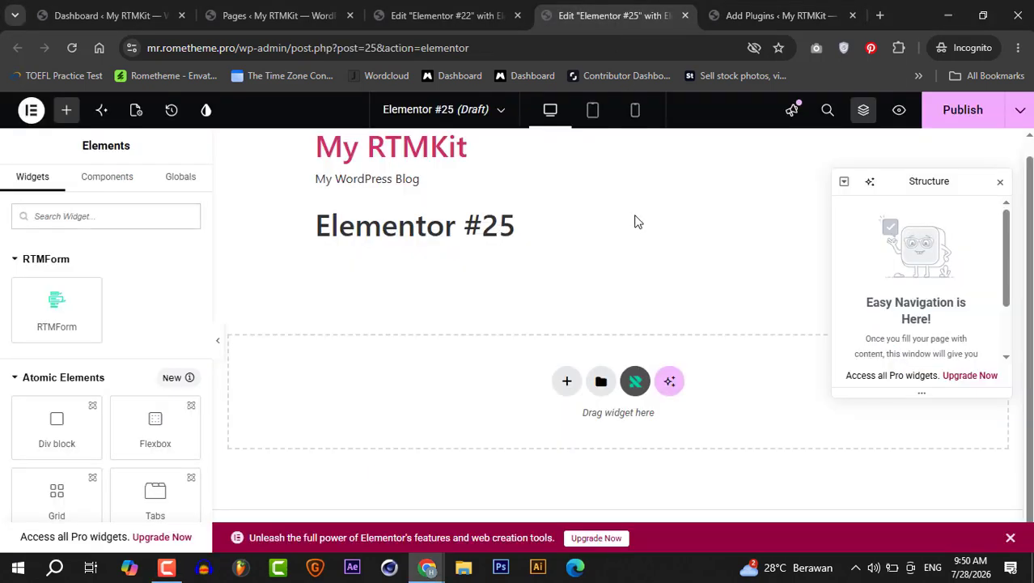
pyautogui.click(635, 382)
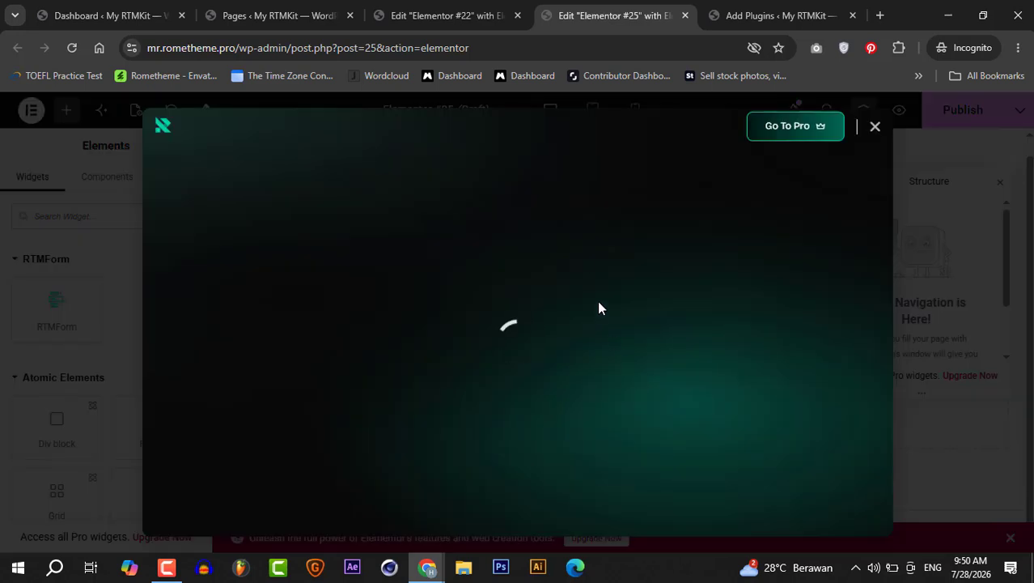
pyautogui.click(568, 136)
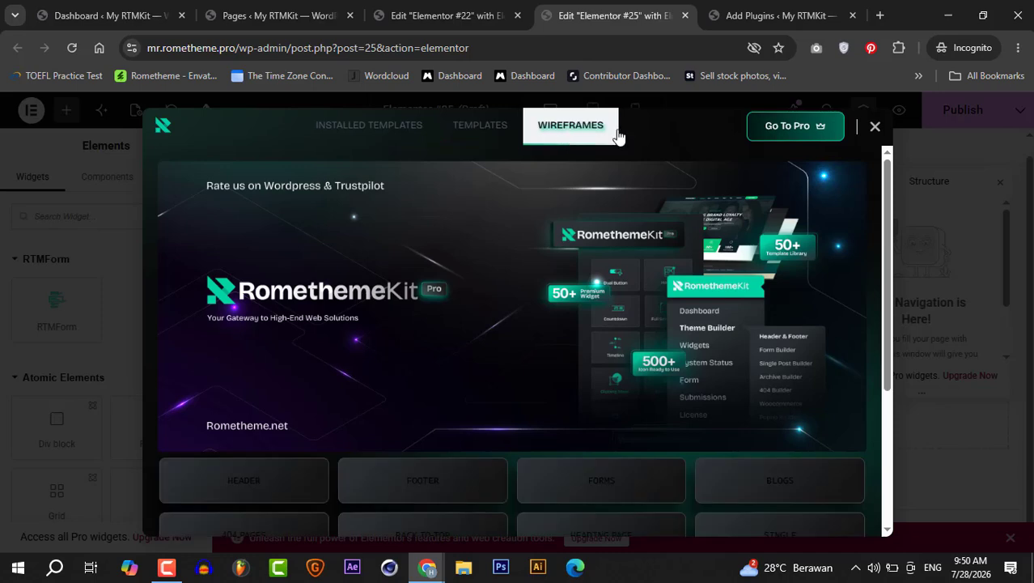
pyautogui.moveTo(887, 184); pyautogui.dragTo(890, 310)
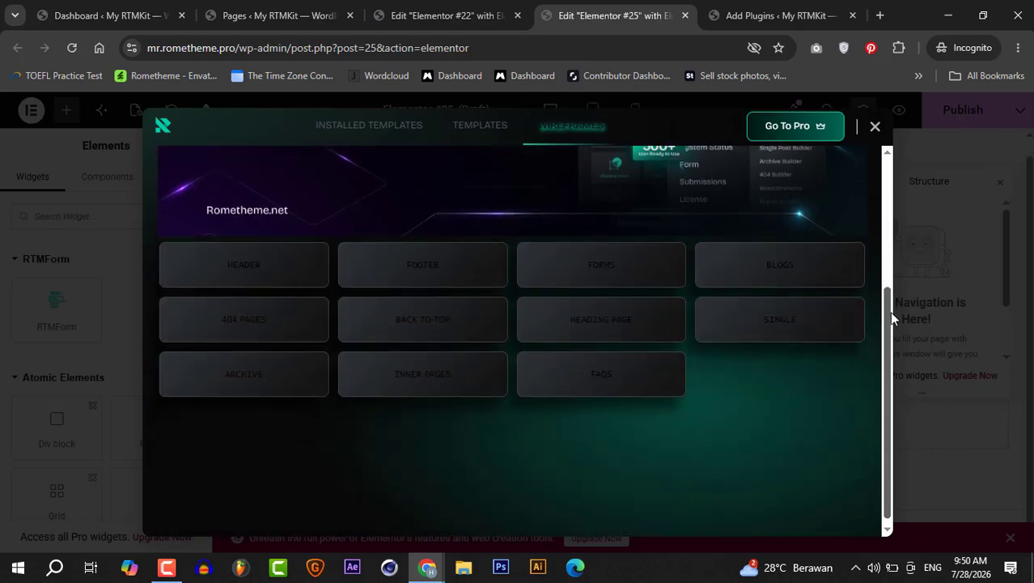
pyautogui.click(607, 378)
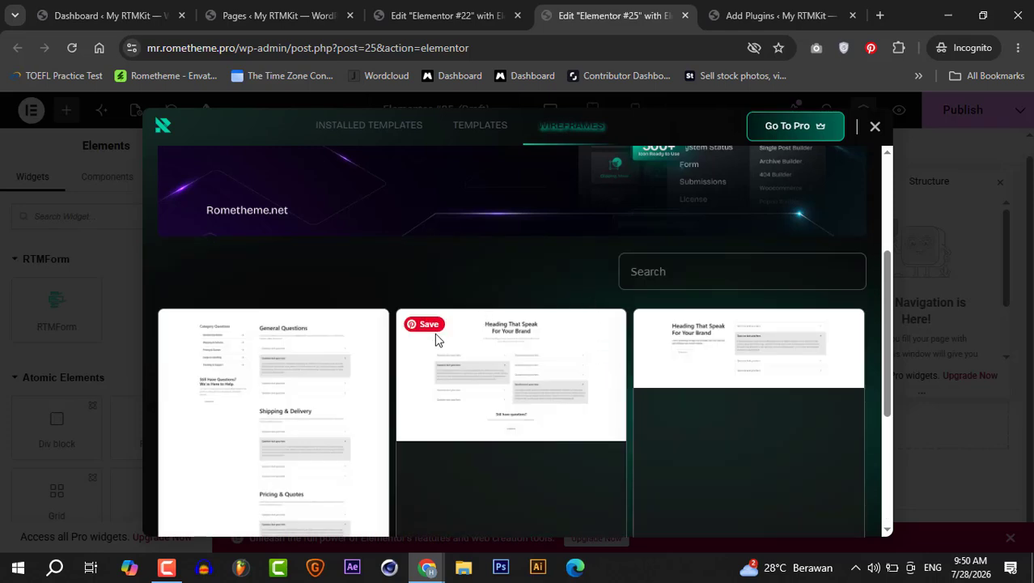
pyautogui.scroll(-3, 498, 300)
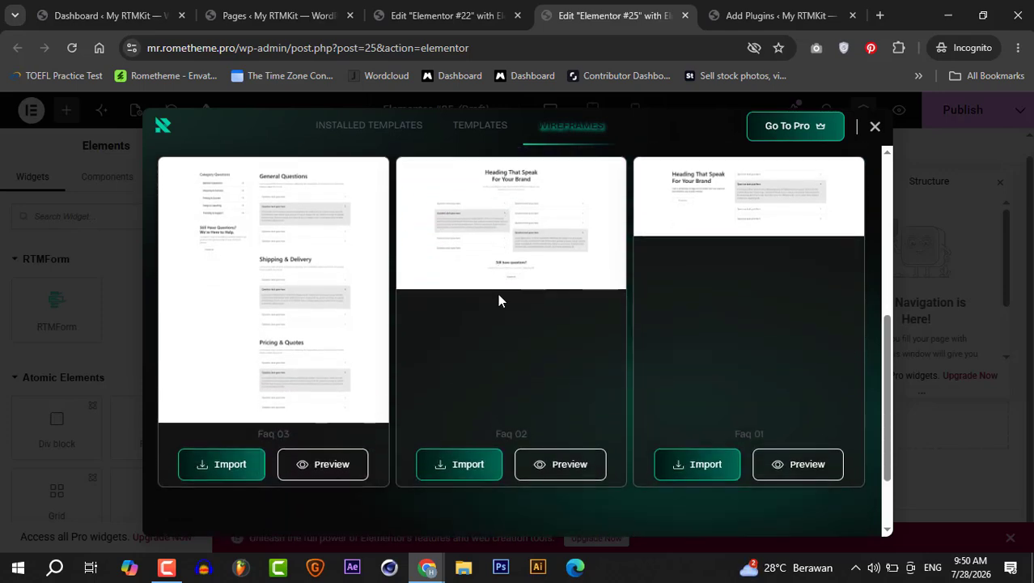
pyautogui.click(227, 465)
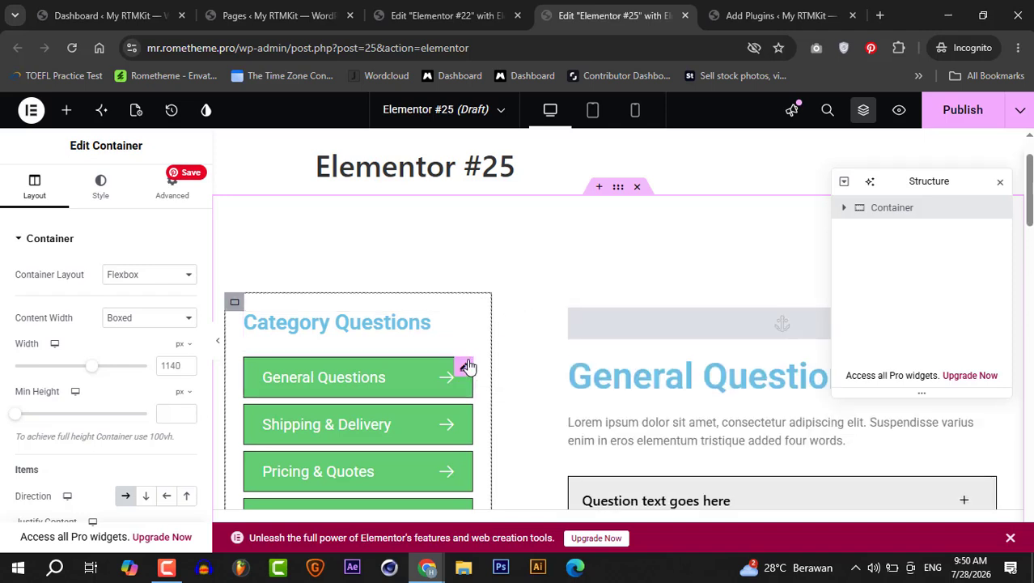
# - Inspect the category buttons of the imported FAQ layout and their anchor link settings
pyautogui.click(466, 368)
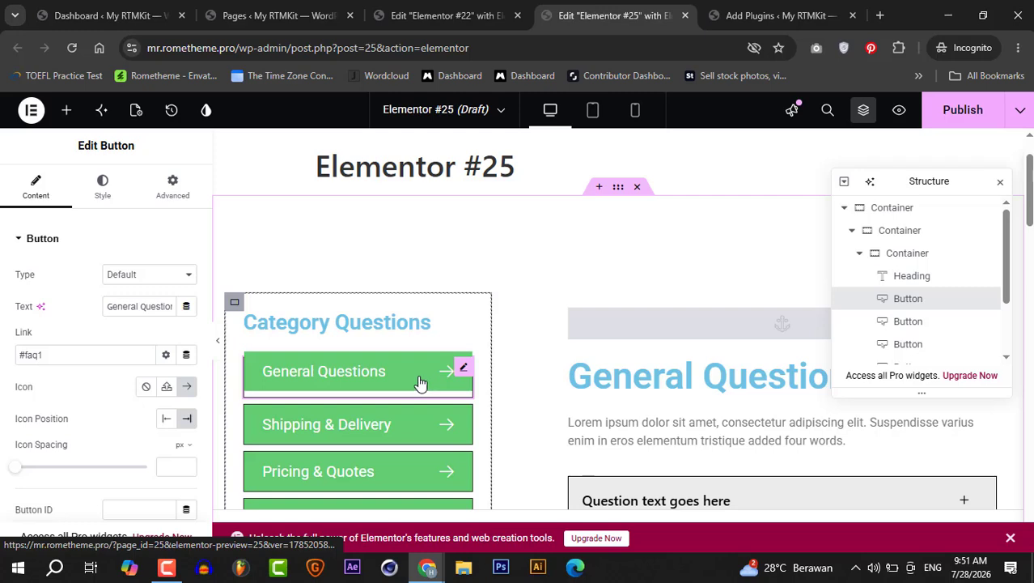
pyautogui.click(370, 374)
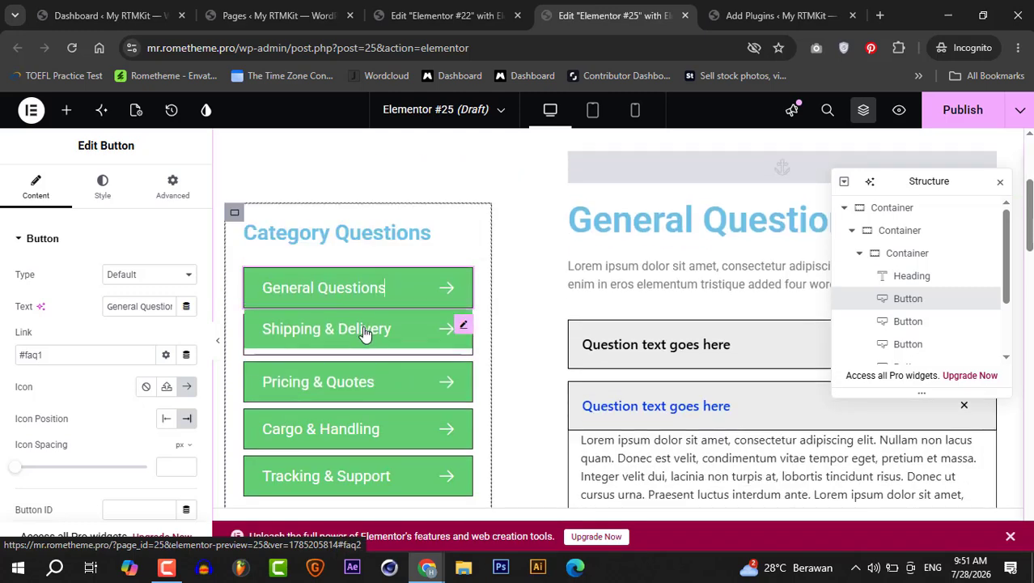
pyautogui.click(364, 330)
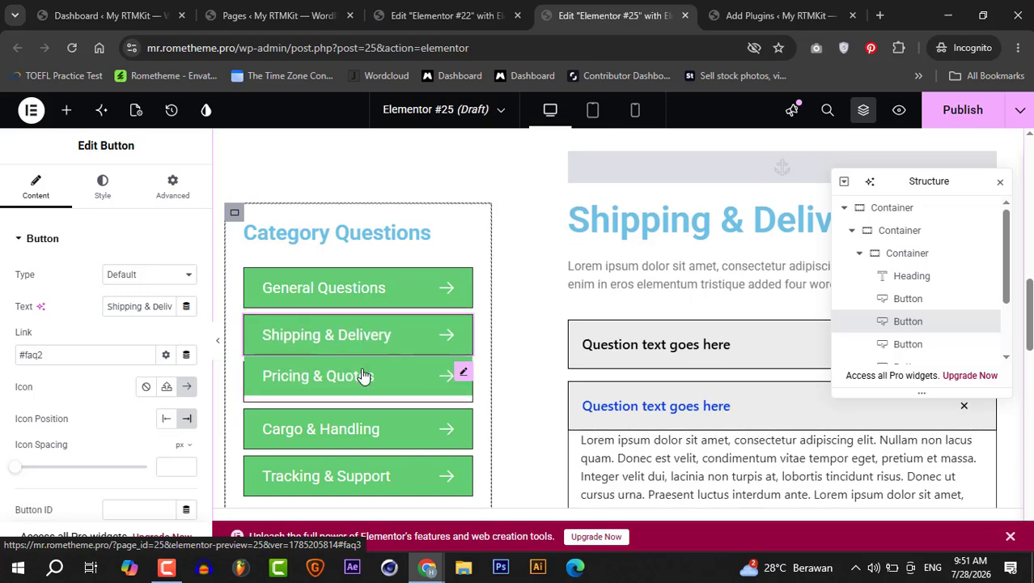
pyautogui.click(364, 375)
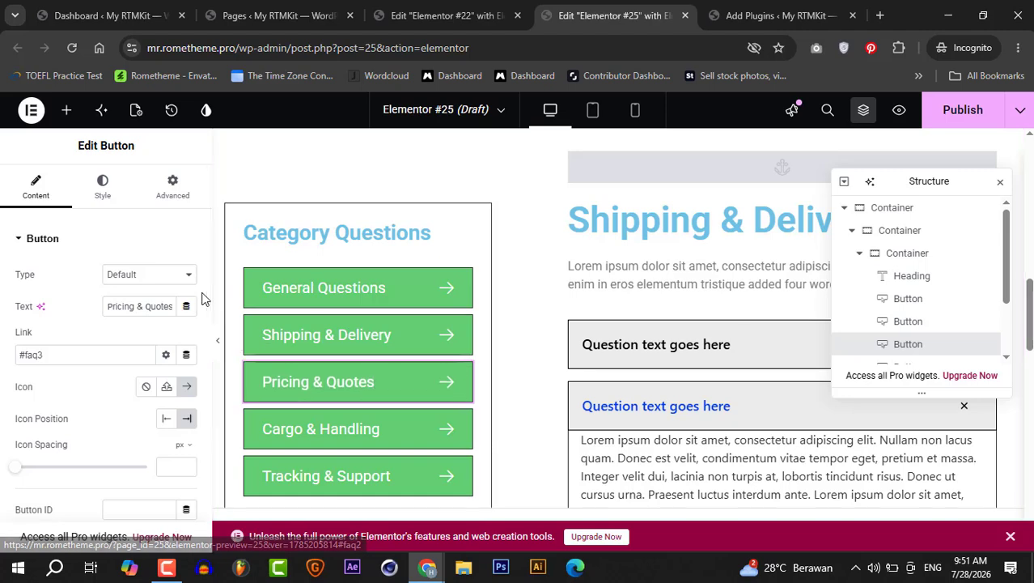
pyautogui.click(304, 333)
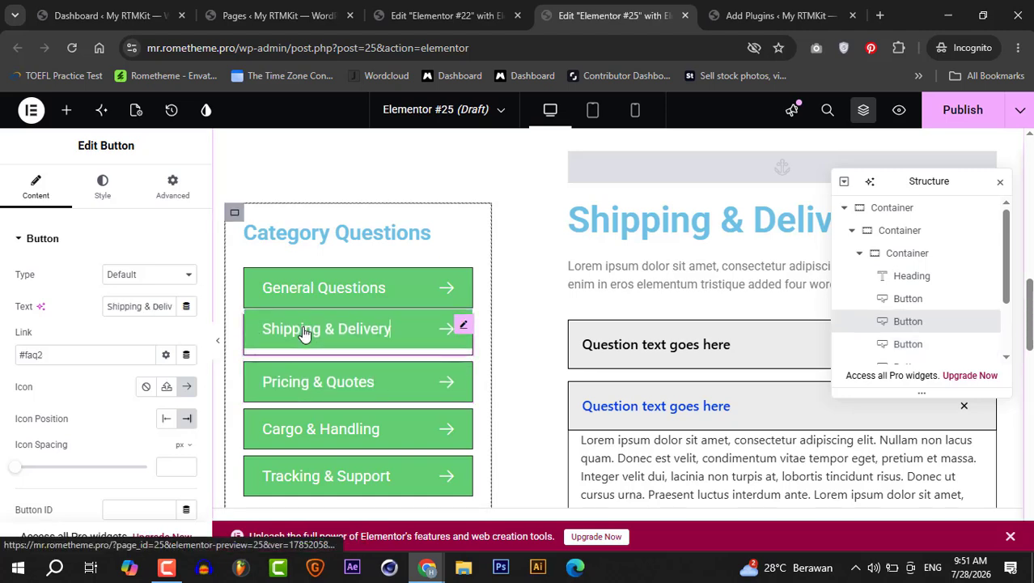
pyautogui.click(323, 300)
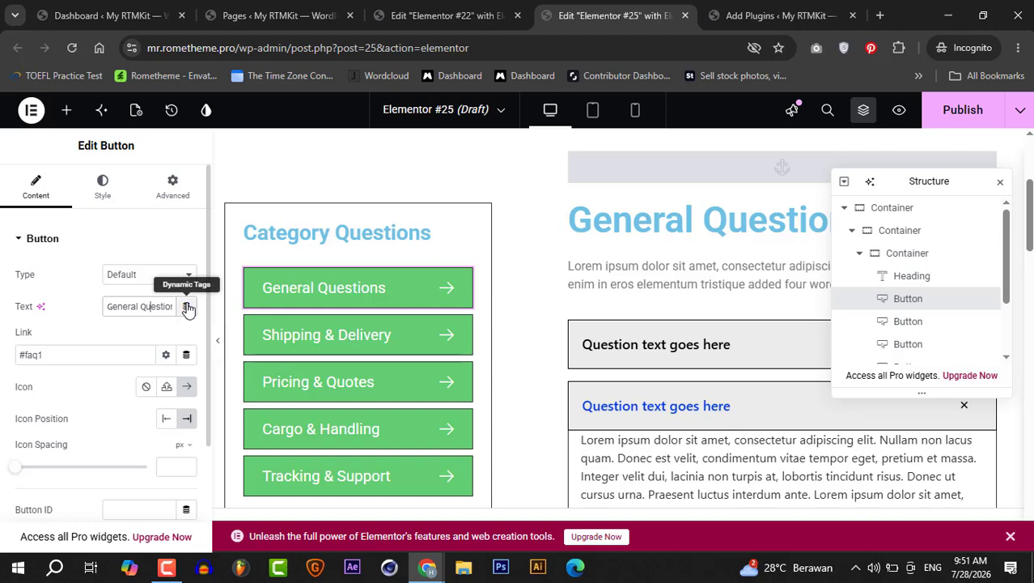
pyautogui.click(186, 307)
pyautogui.click(156, 329)
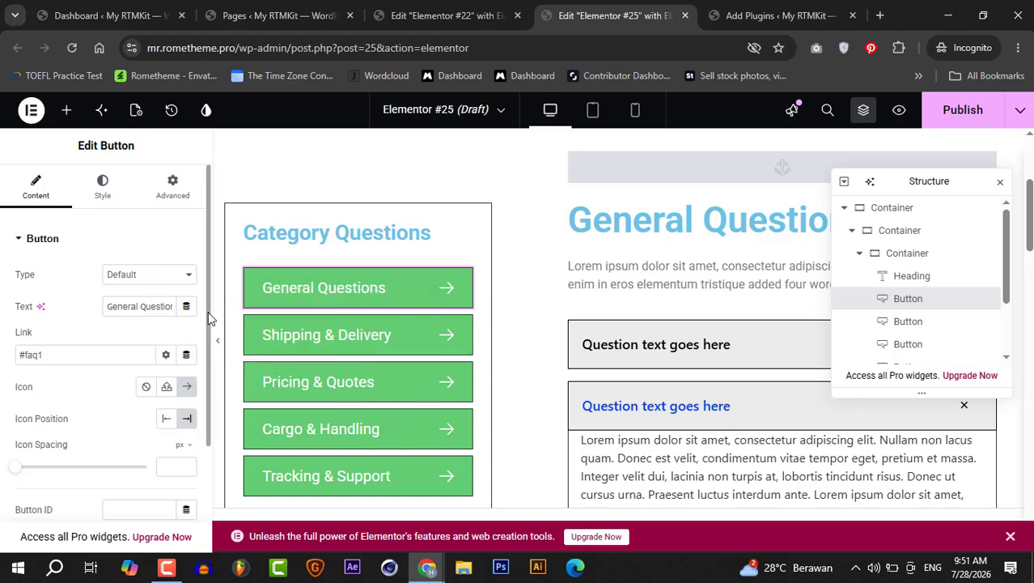
pyautogui.moveTo(208, 330)
pyautogui.mouseDown()
pyautogui.moveTo(208, 389)
pyautogui.moveTo(207, 331)
pyautogui.mouseUp()
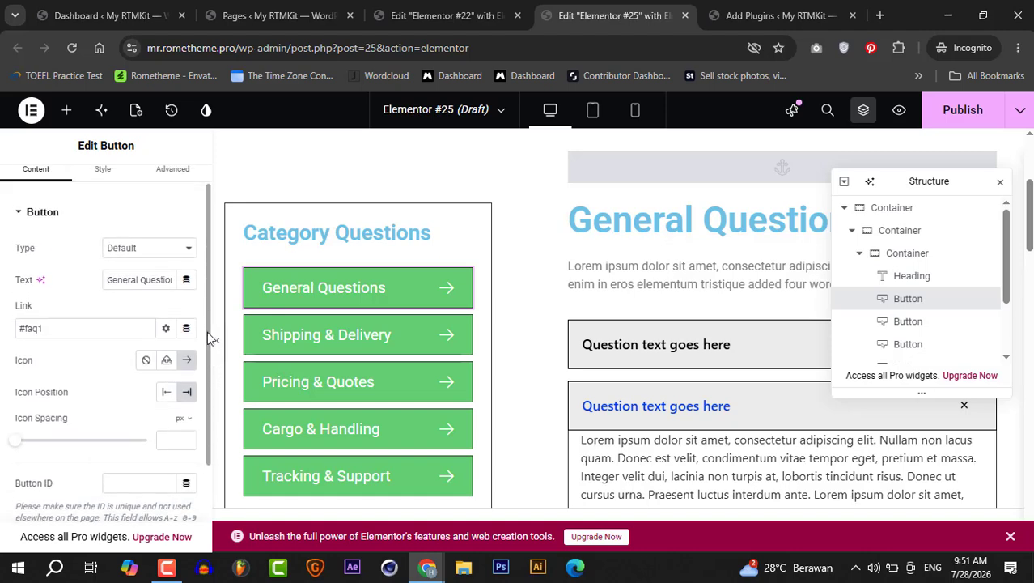
# - Examine the FAQ accordion widget's settings and its first question item
pyautogui.click(726, 330)
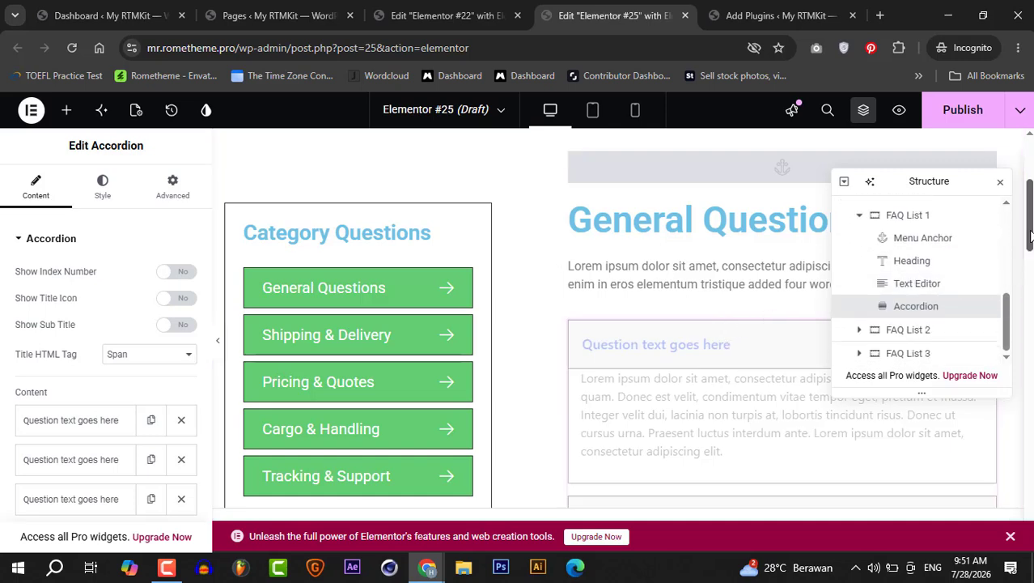
pyautogui.moveTo(1030, 236); pyautogui.dragTo(1030, 259)
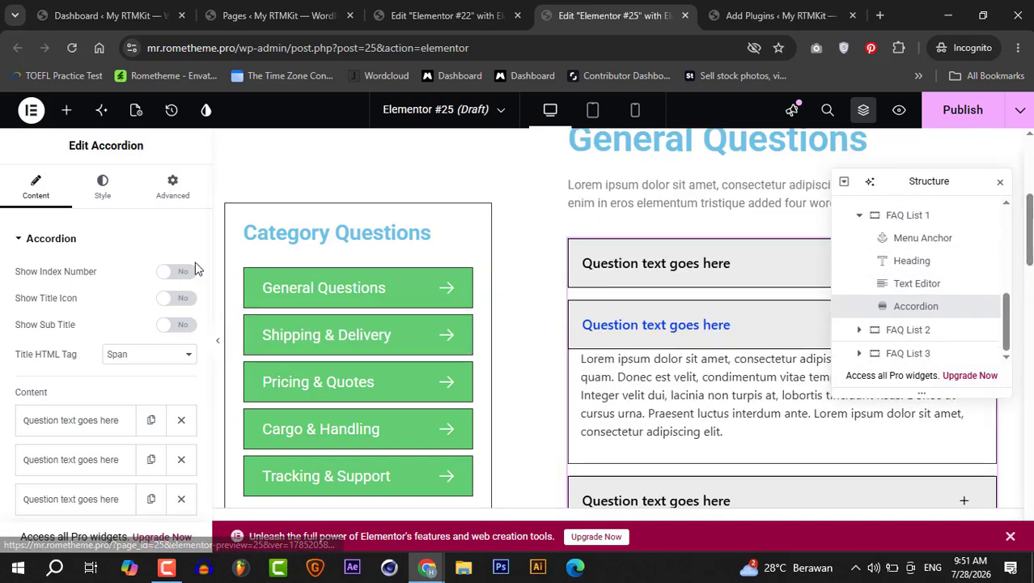
pyautogui.moveTo(207, 253); pyautogui.dragTo(205, 329)
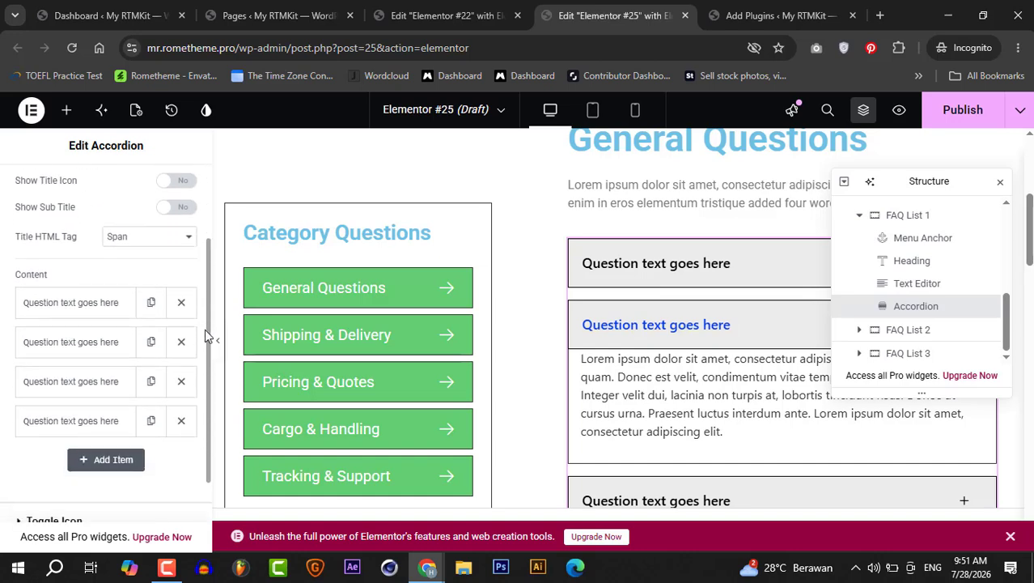
pyautogui.click(84, 315)
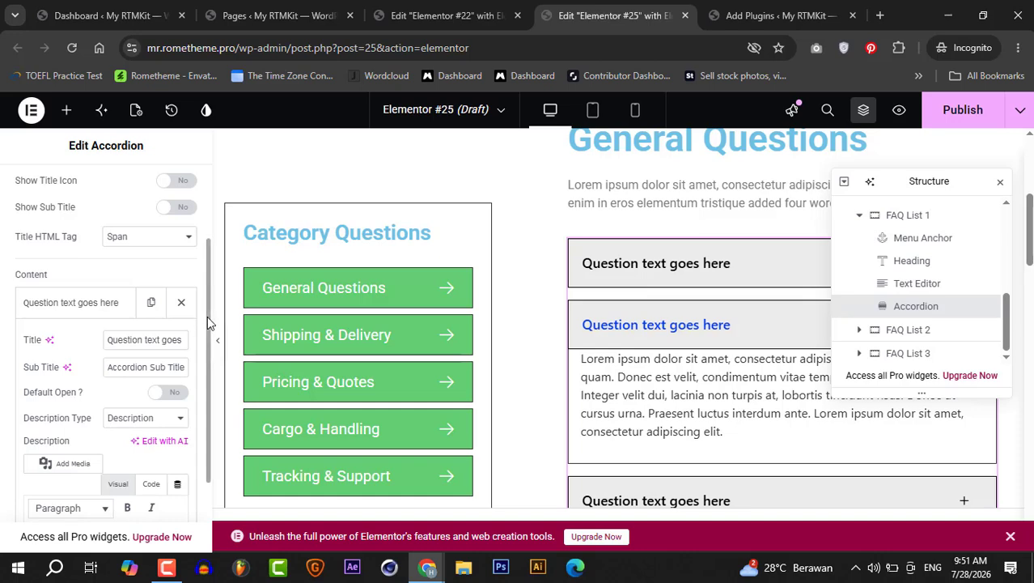
pyautogui.moveTo(207, 316); pyautogui.dragTo(207, 460)
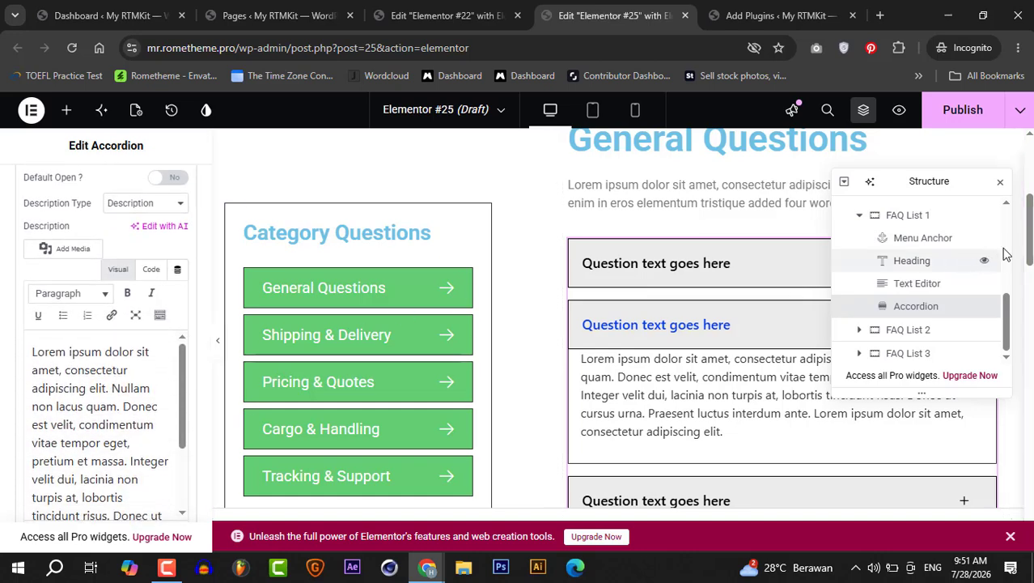
pyautogui.moveTo(1029, 243); pyautogui.dragTo(1029, 198)
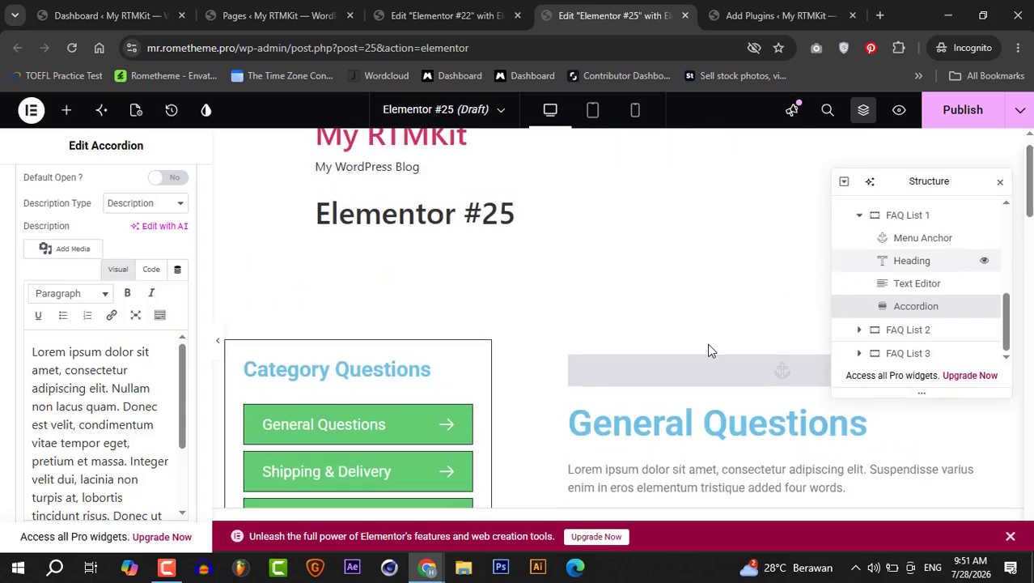
# - Delete the imported FAQ section and import the Faq 02 wireframe from the library's FAQs category instead
pyautogui.moveTo(651, 246)
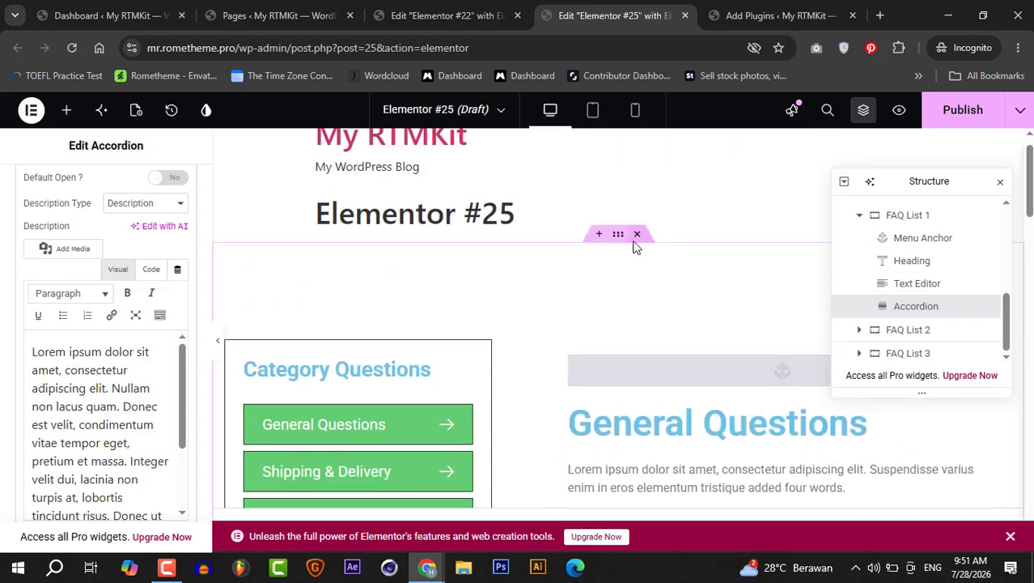
pyautogui.click(639, 235)
pyautogui.click(634, 379)
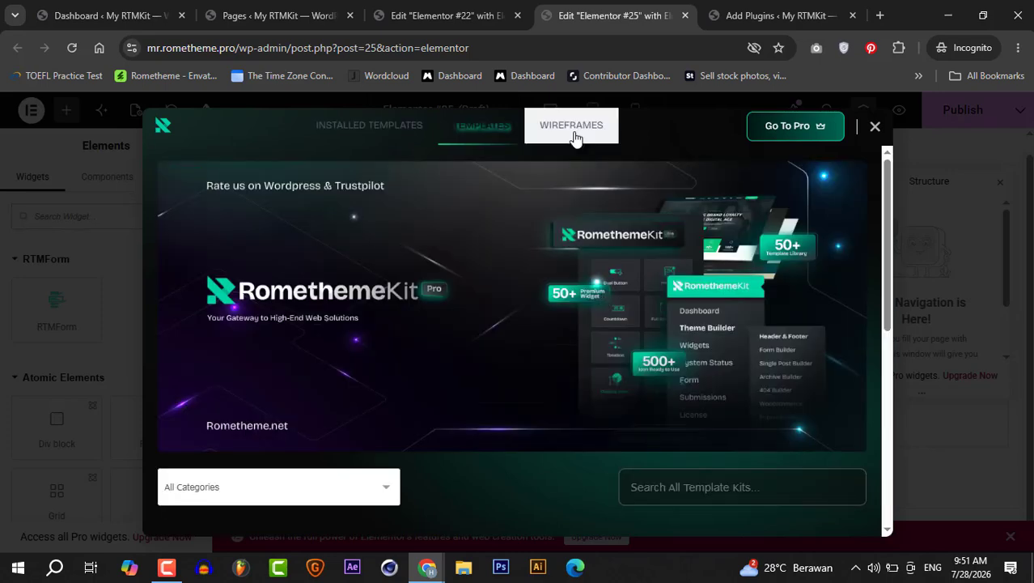
pyautogui.click(573, 131)
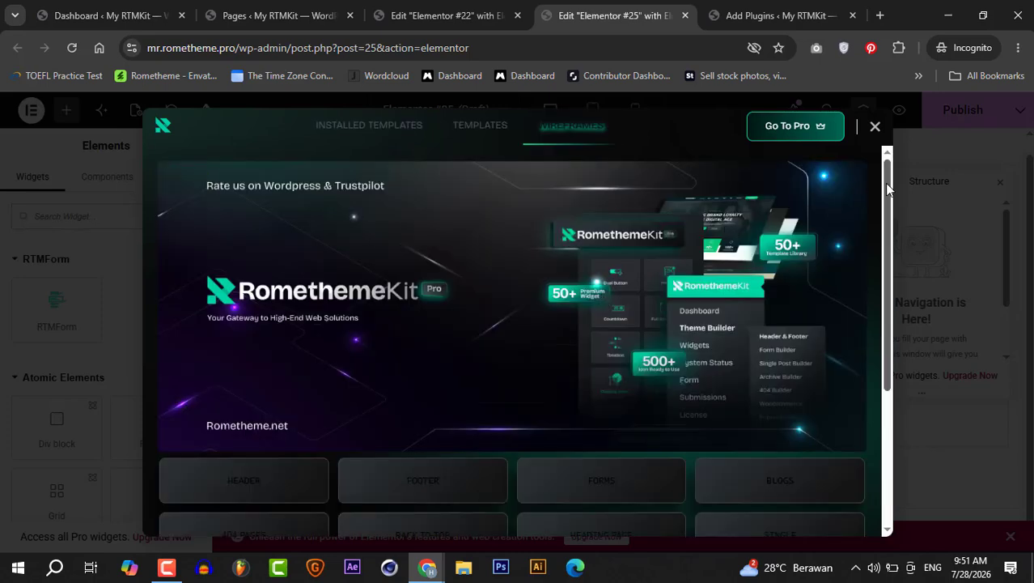
pyautogui.moveTo(886, 186); pyautogui.dragTo(890, 293)
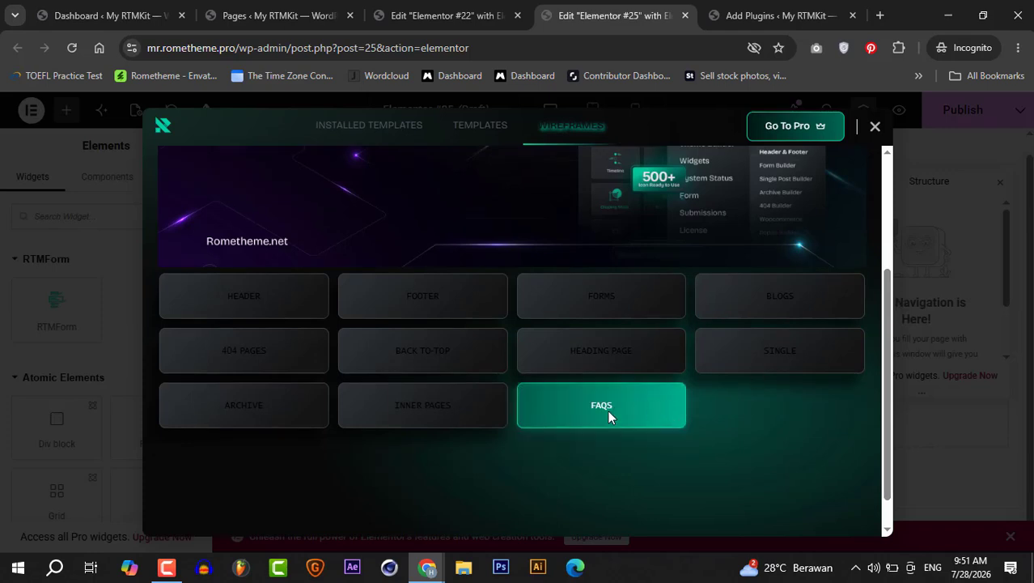
pyautogui.click(609, 413)
pyautogui.moveTo(887, 242); pyautogui.dragTo(886, 316)
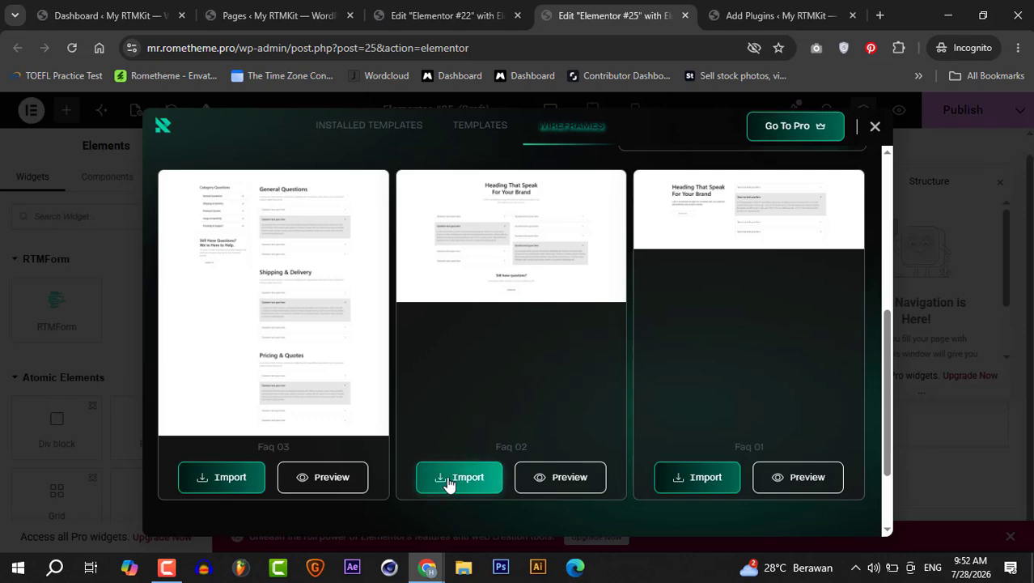
pyautogui.click(450, 479)
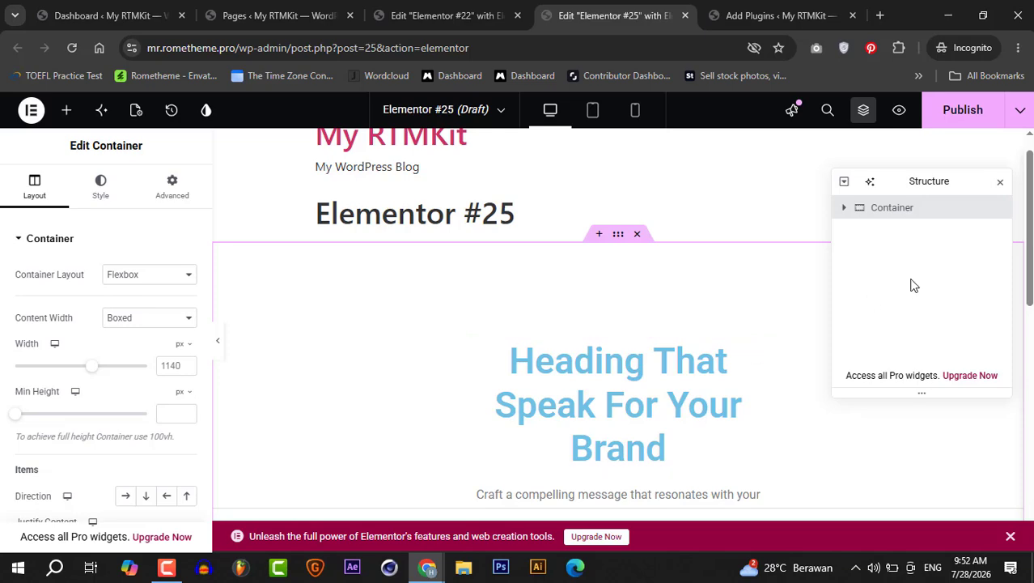
# - Turn on Show Index Number for the left FAQ accordion
pyautogui.moveTo(1030, 218); pyautogui.dragTo(1031, 311)
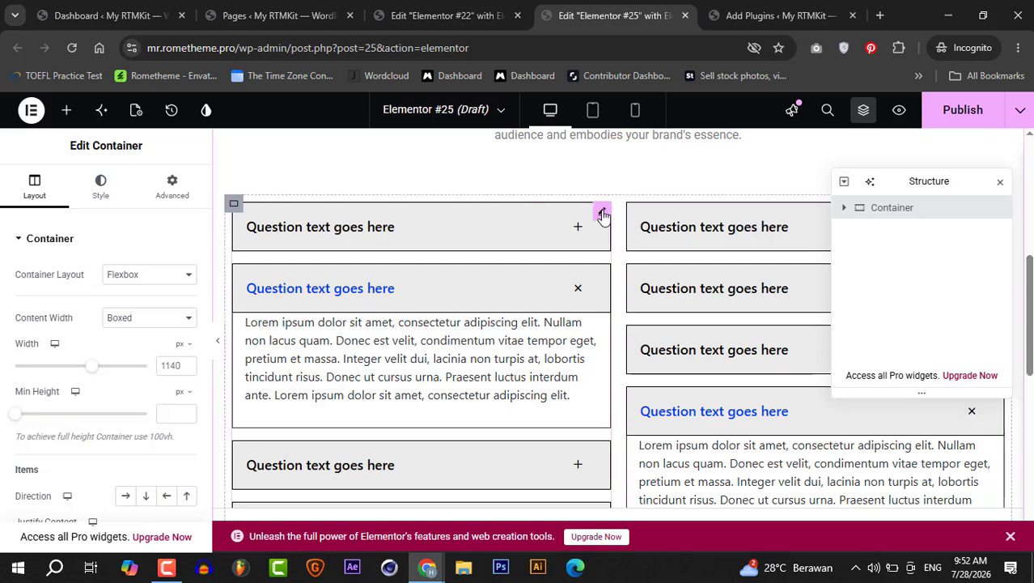
pyautogui.click(602, 213)
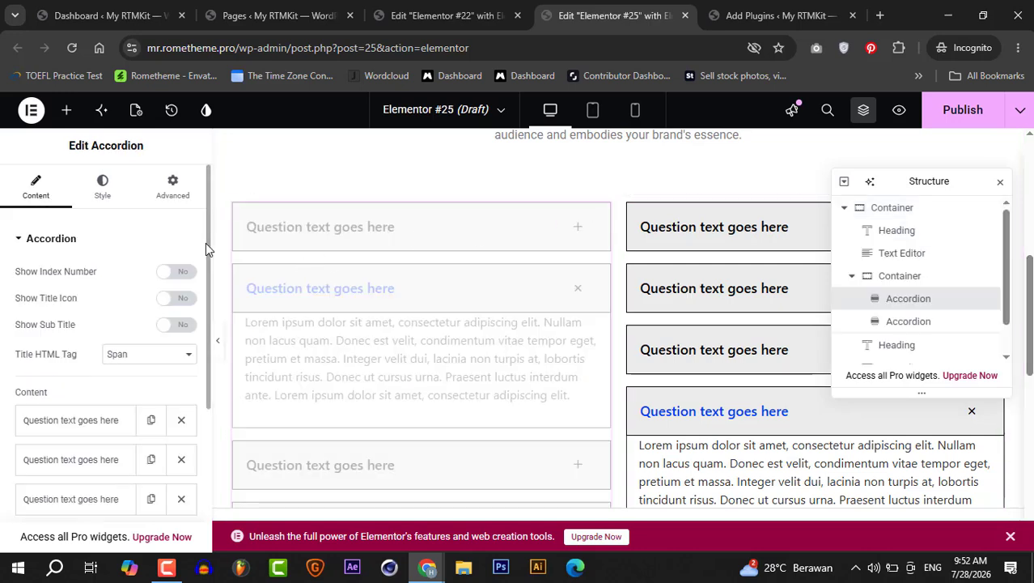
pyautogui.moveTo(207, 241); pyautogui.dragTo(208, 282)
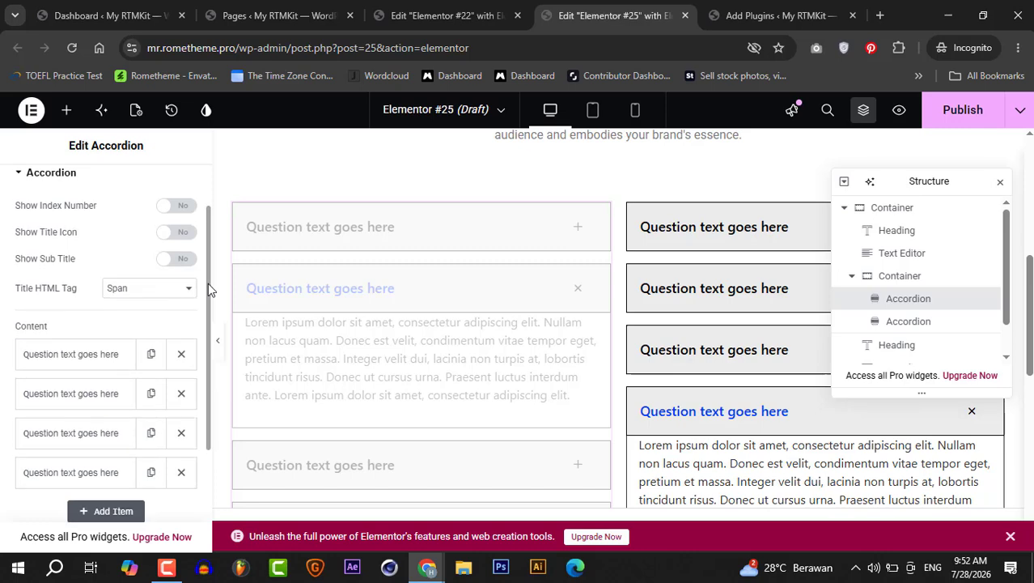
pyautogui.click(177, 207)
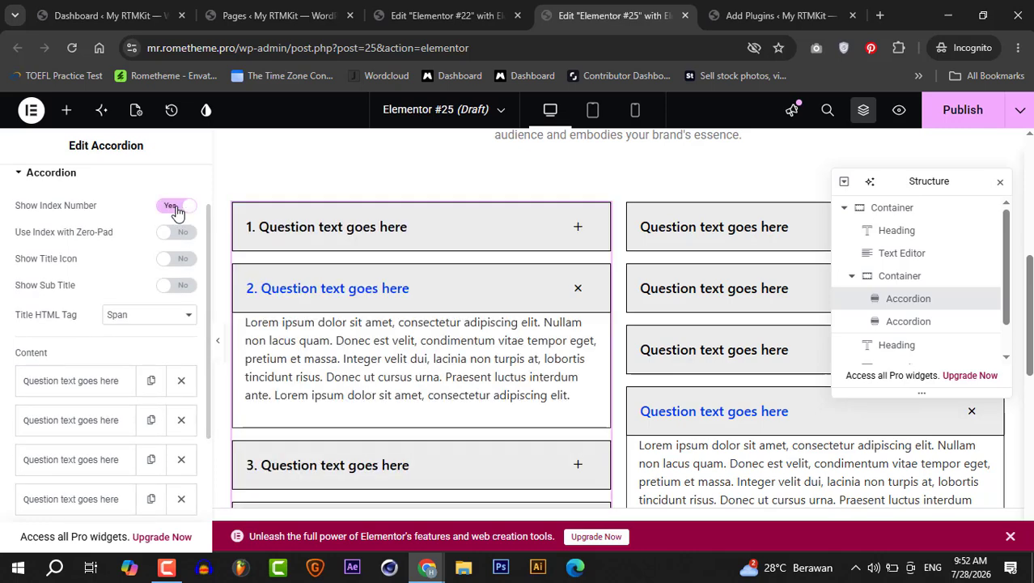
pyautogui.click(176, 259)
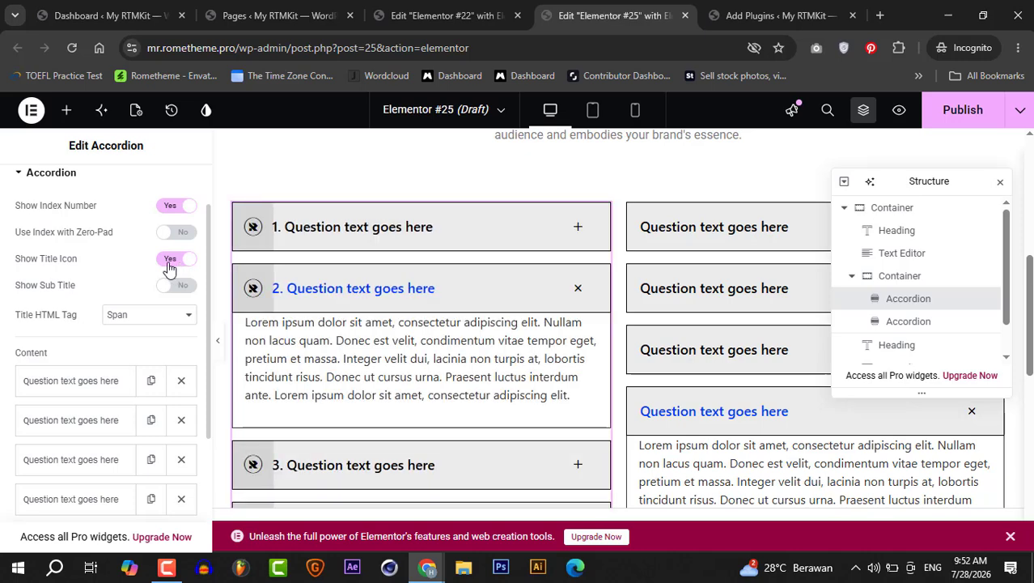
pyautogui.click(170, 259)
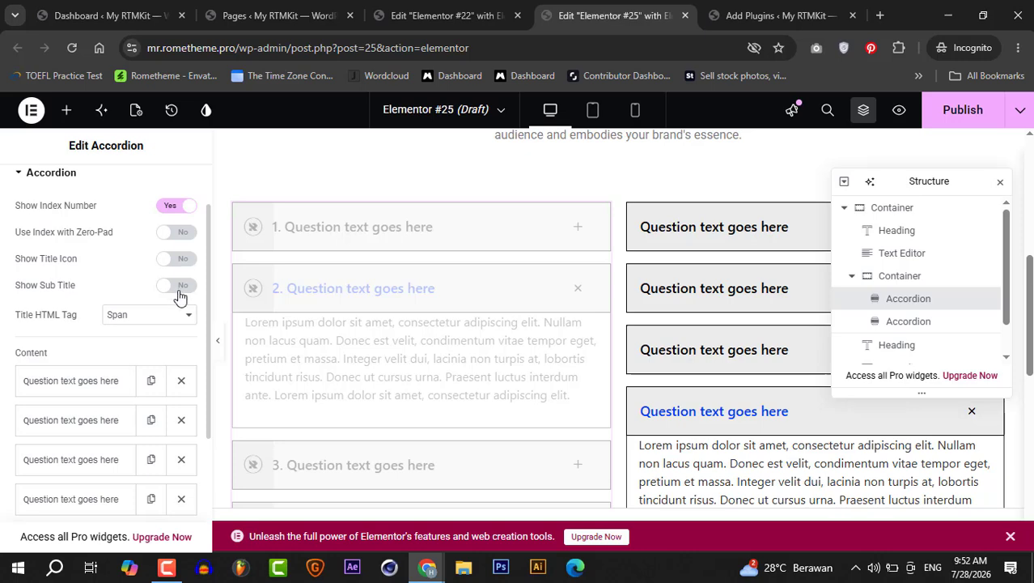
pyautogui.click(179, 291)
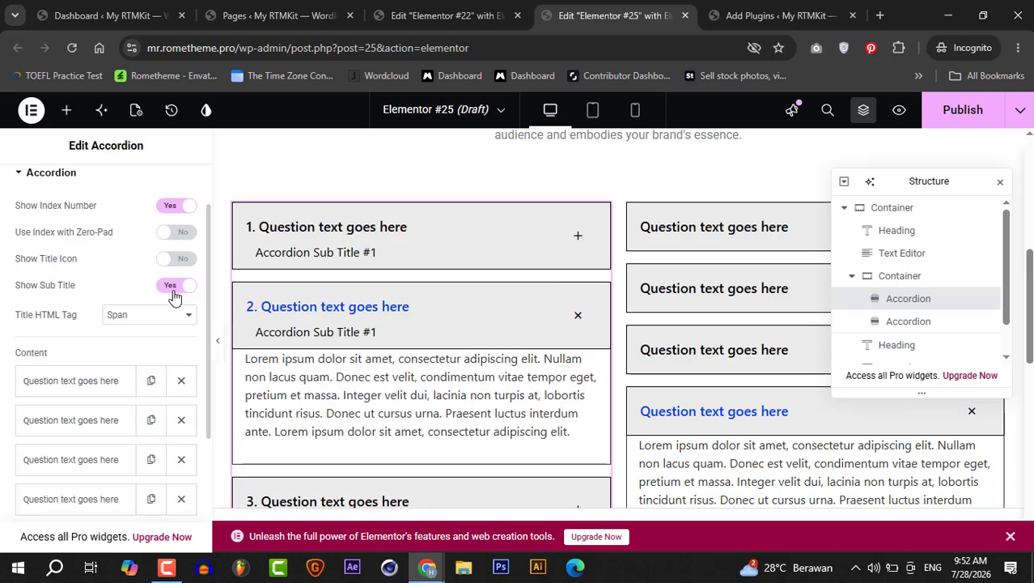
pyautogui.click(174, 289)
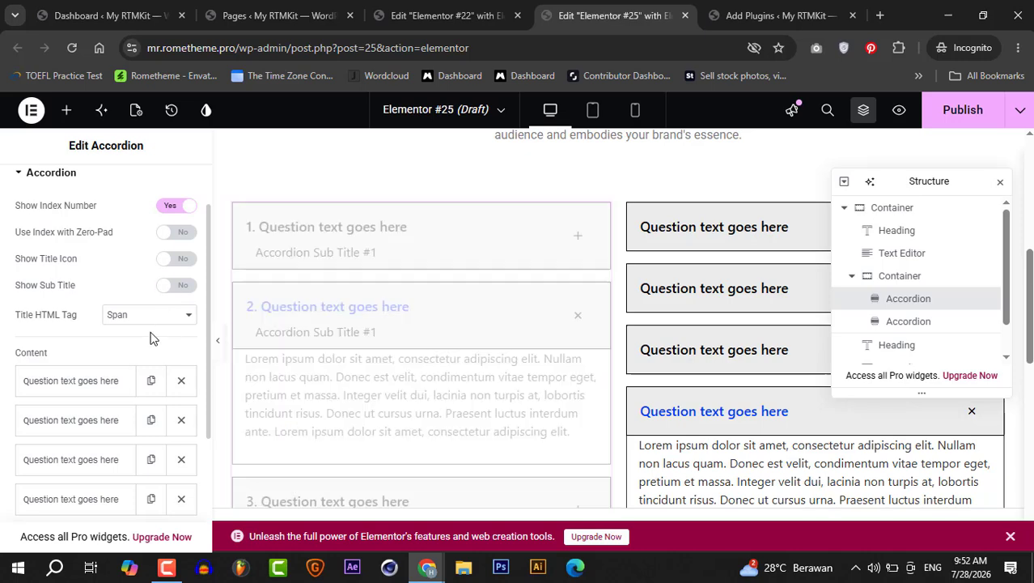
# - Replace the accordion's toggle icon with the Square plus icon from the RTM Icon - Regular library
pyautogui.click(109, 379)
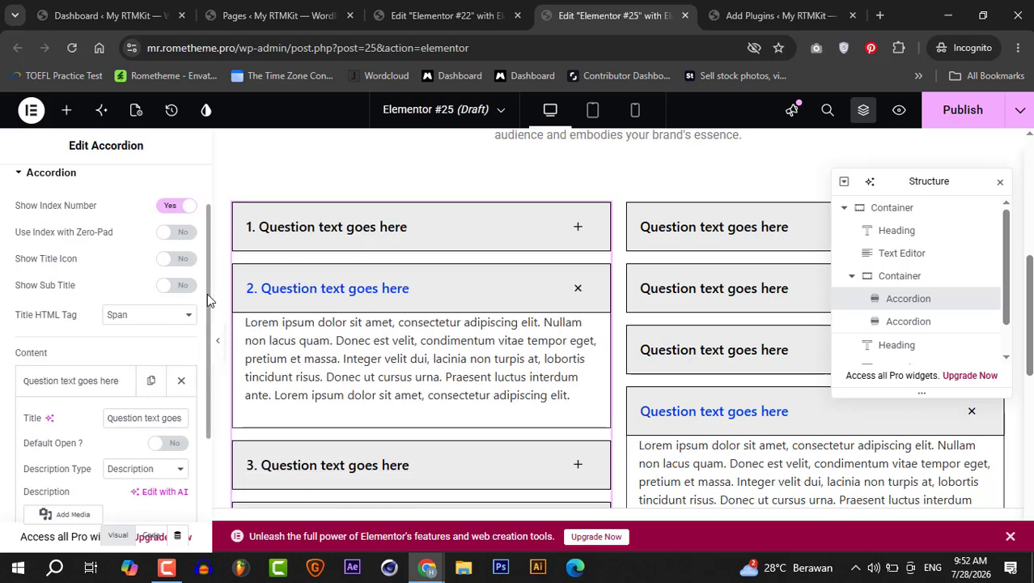
pyautogui.scroll(-5, 207, 293)
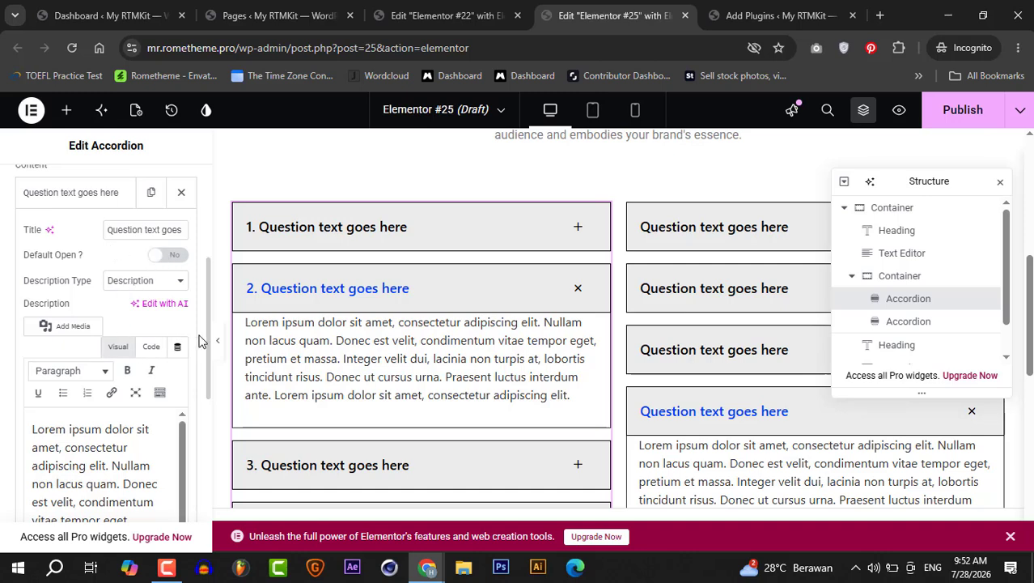
pyautogui.moveTo(208, 328); pyautogui.dragTo(208, 470)
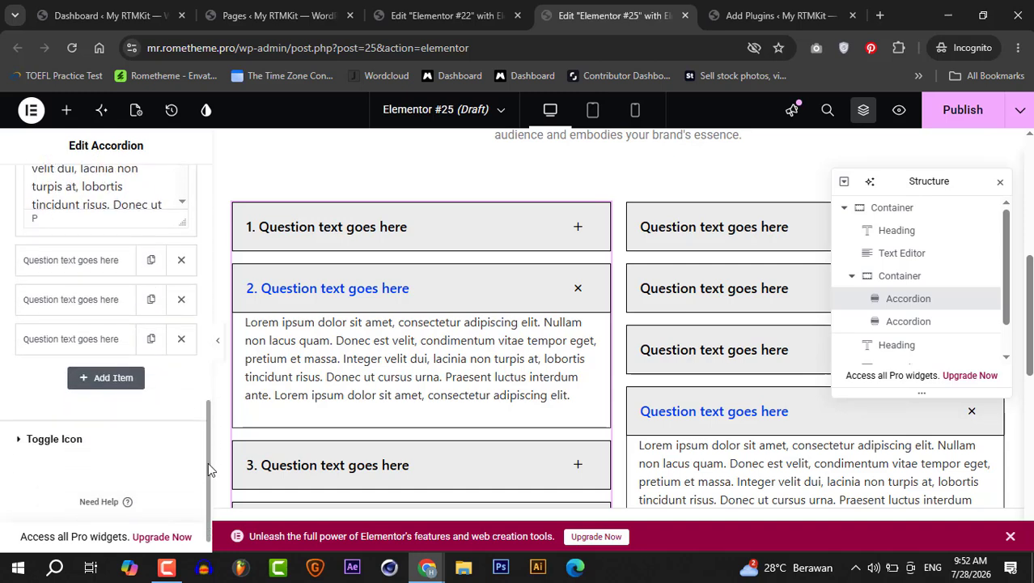
pyautogui.click(23, 439)
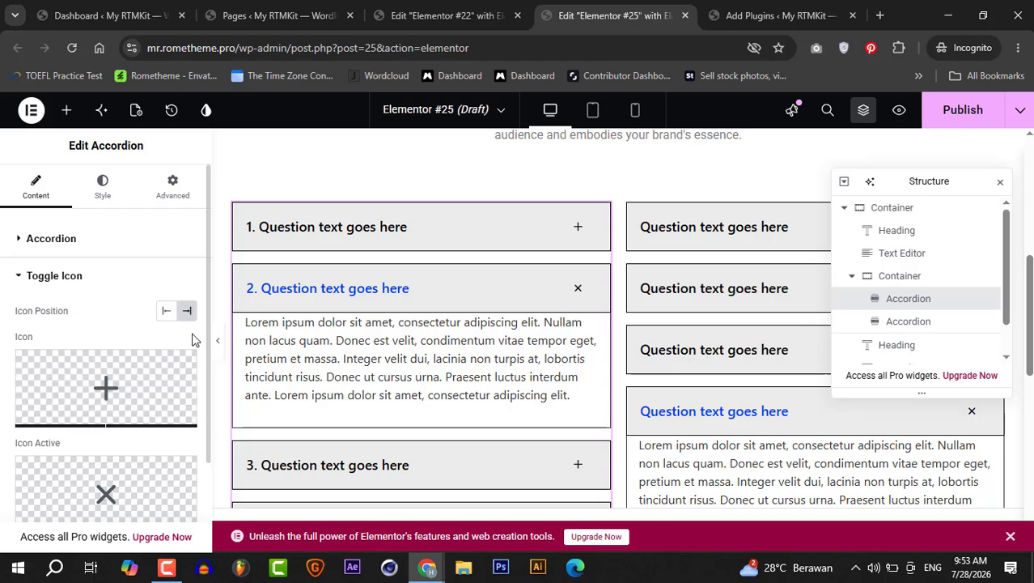
pyautogui.moveTo(206, 320); pyautogui.dragTo(206, 374)
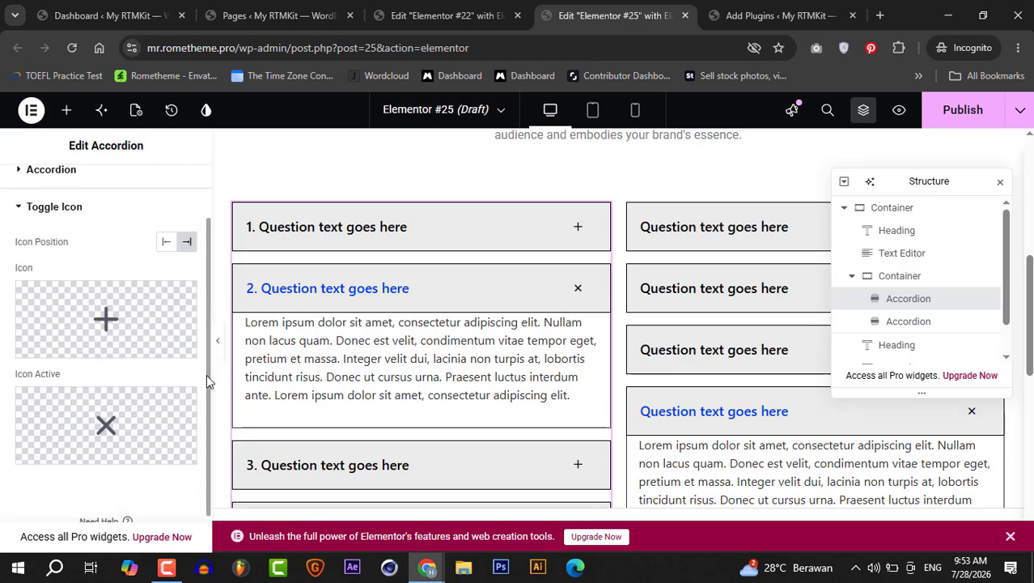
pyautogui.moveTo(133, 347)
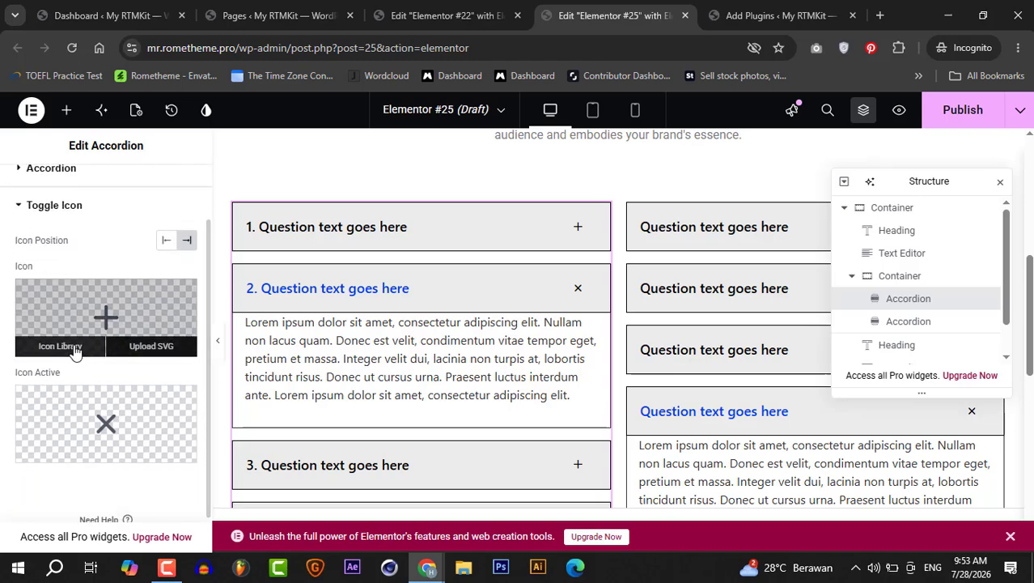
pyautogui.click(60, 345)
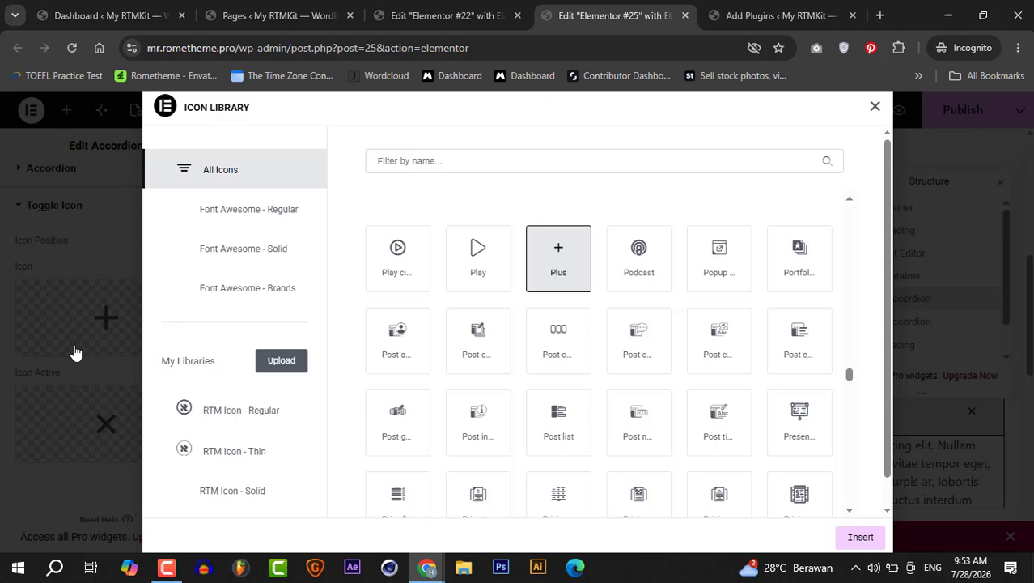
pyautogui.click(274, 410)
pyautogui.click(502, 161)
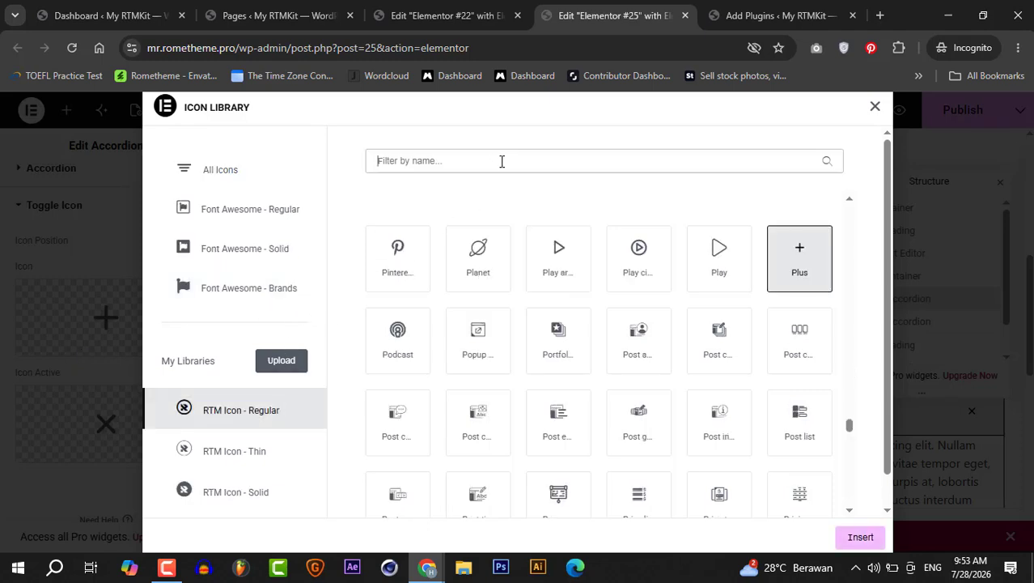
pyautogui.write('plus')
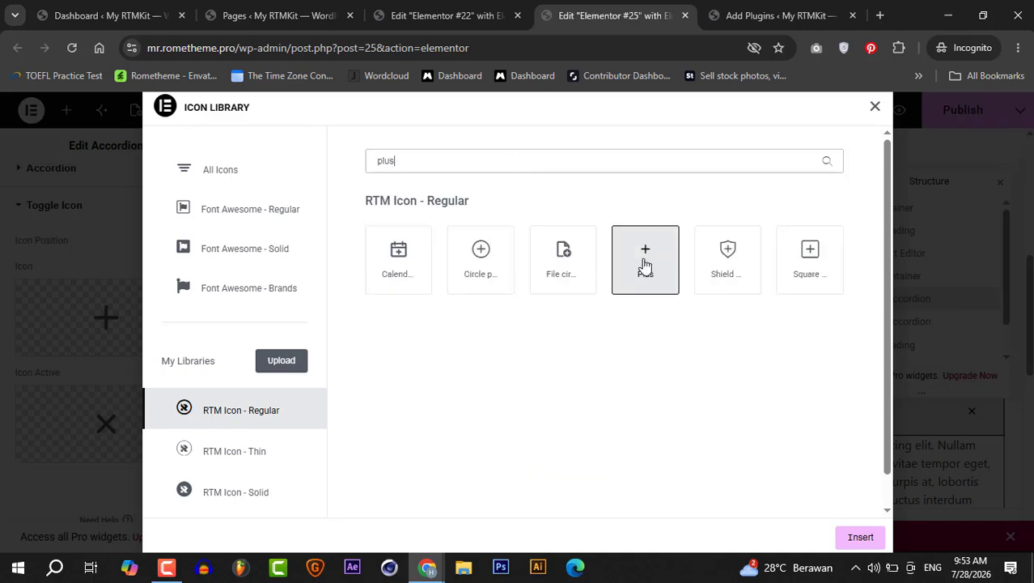
pyautogui.click(801, 259)
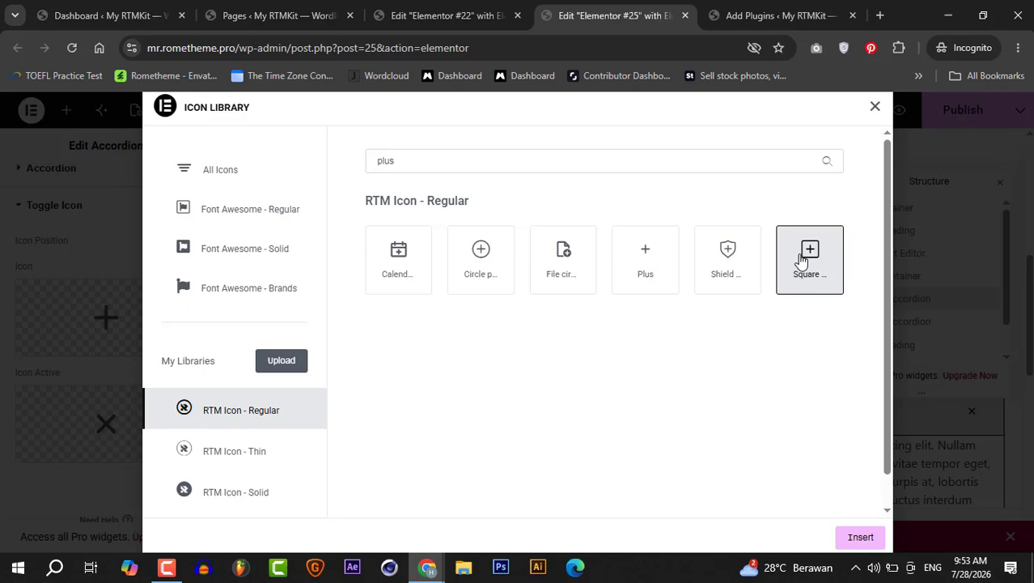
pyautogui.click(861, 536)
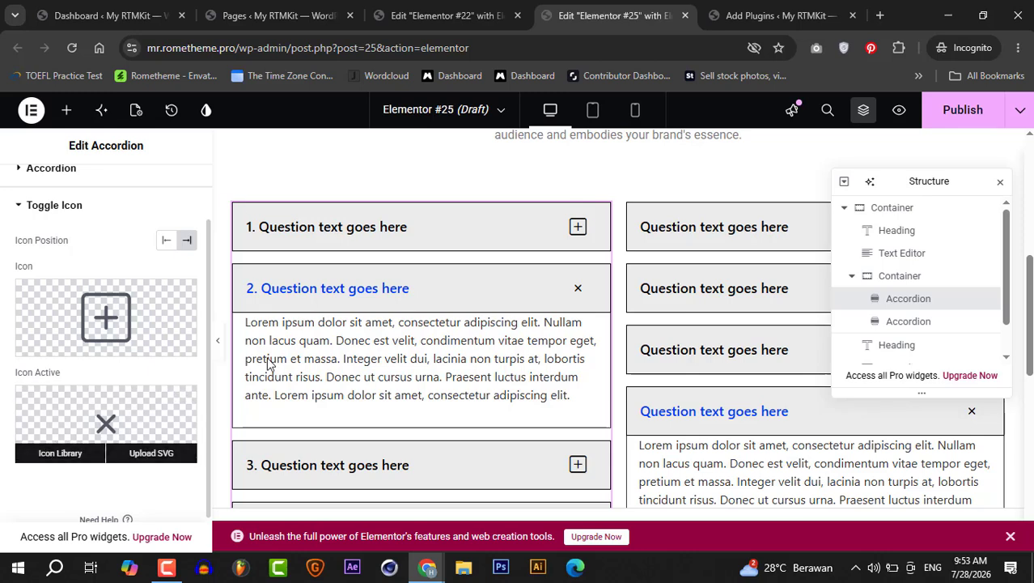
# - Preview the accordion on the canvas by opening and closing its questions
pyautogui.click(425, 287)
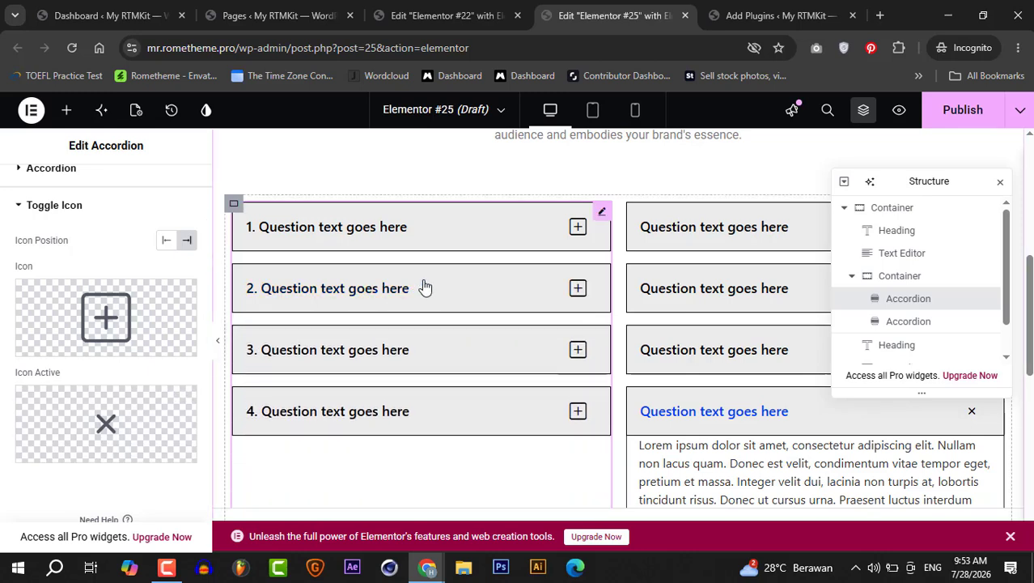
pyautogui.click(425, 286)
pyautogui.click(425, 287)
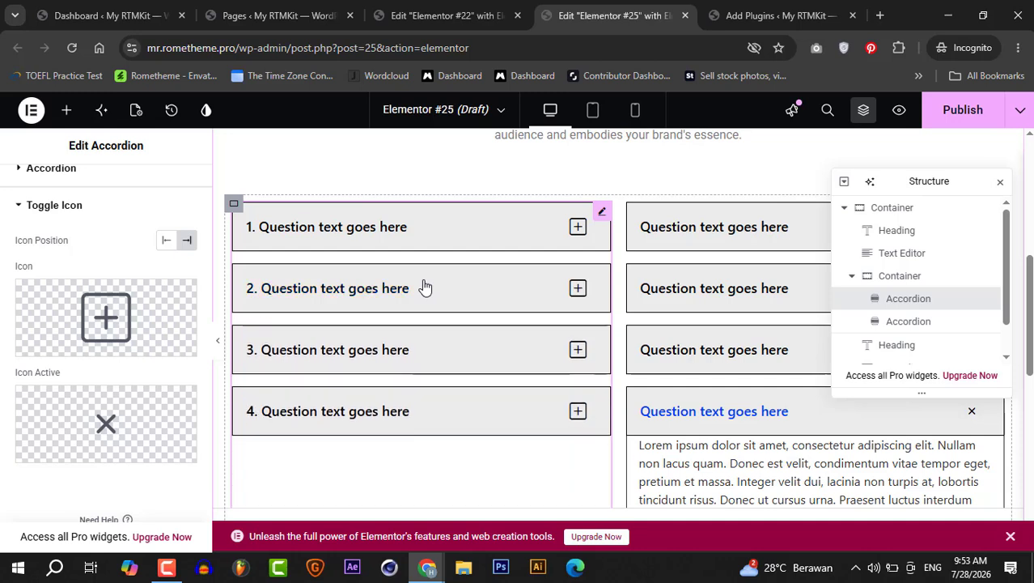
pyautogui.click(276, 237)
pyautogui.moveTo(106, 423)
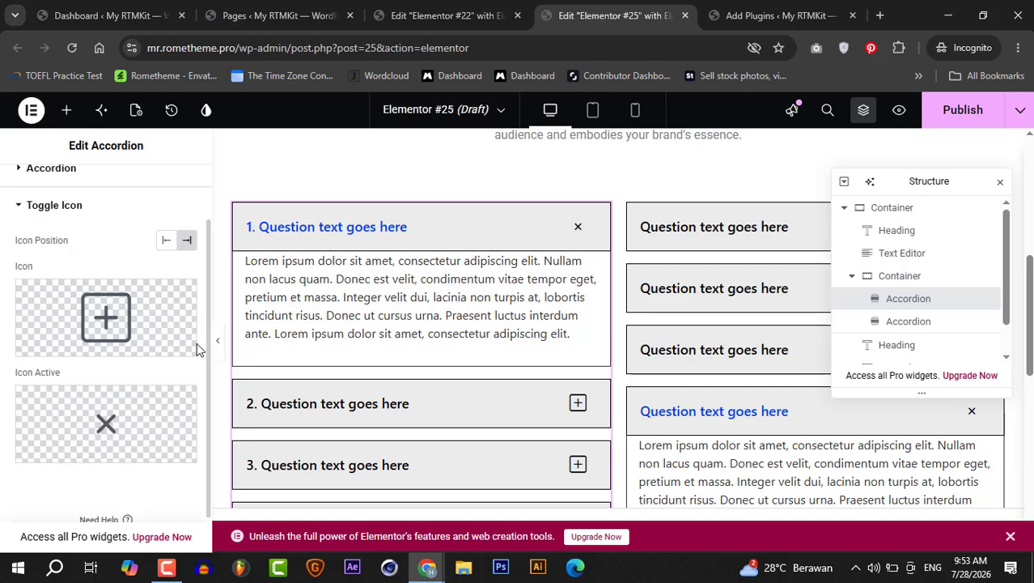
pyautogui.scroll(2, 206, 279)
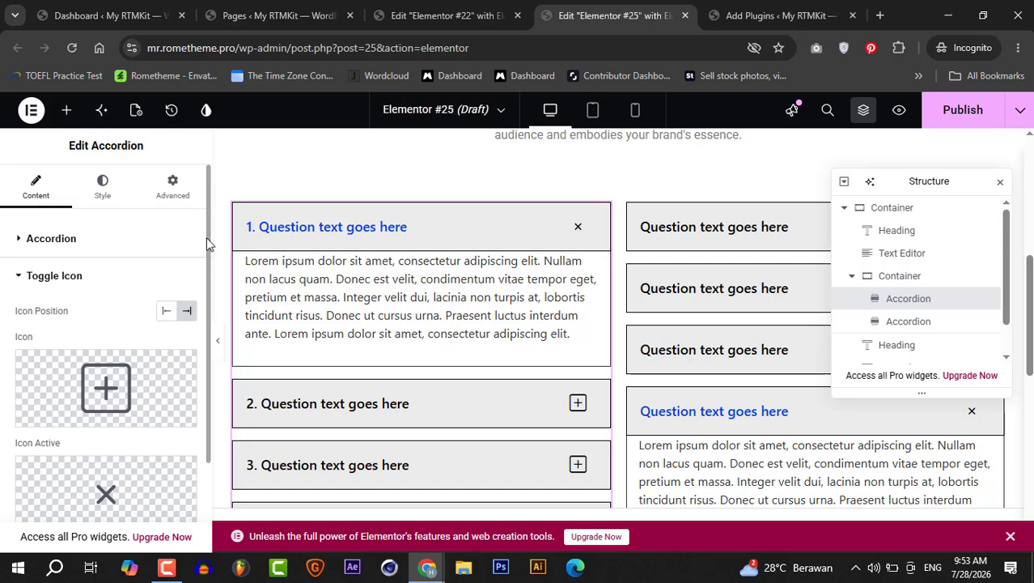
# - Set the accordion spacing to 15 px and center the title alignment in the style settings
pyautogui.click(103, 186)
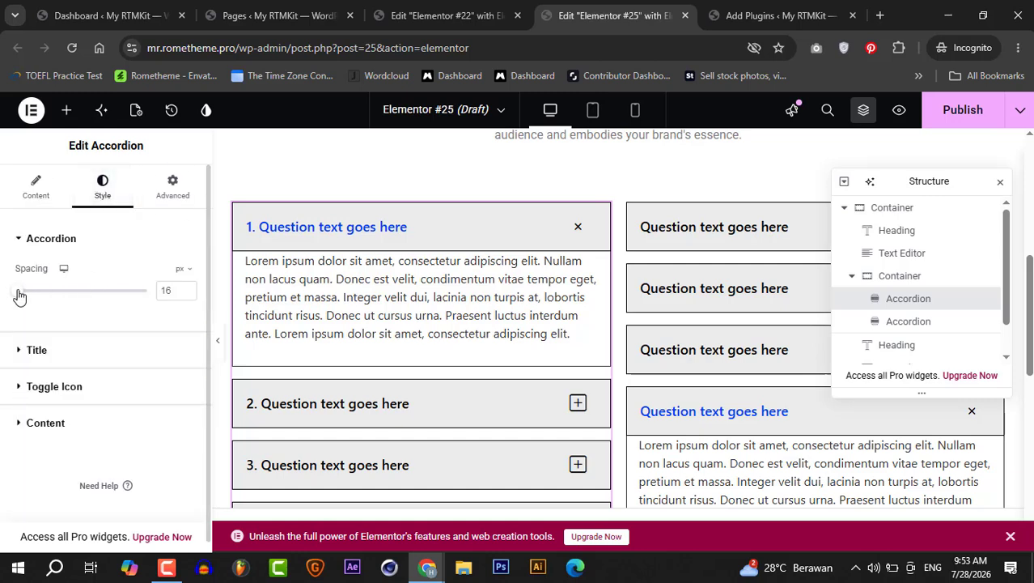
pyautogui.moveTo(20, 296); pyautogui.dragTo(19, 299)
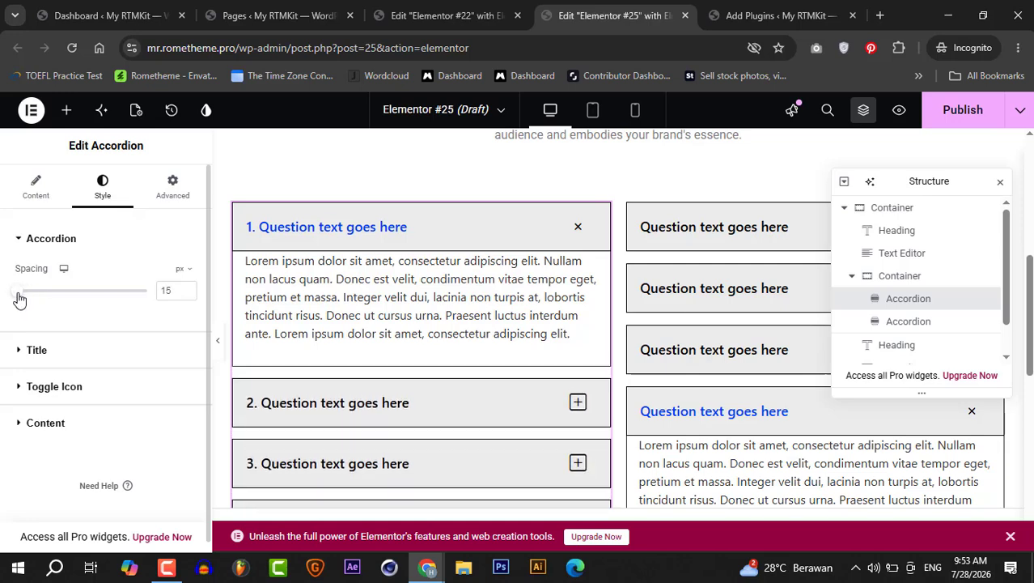
pyautogui.click(22, 350)
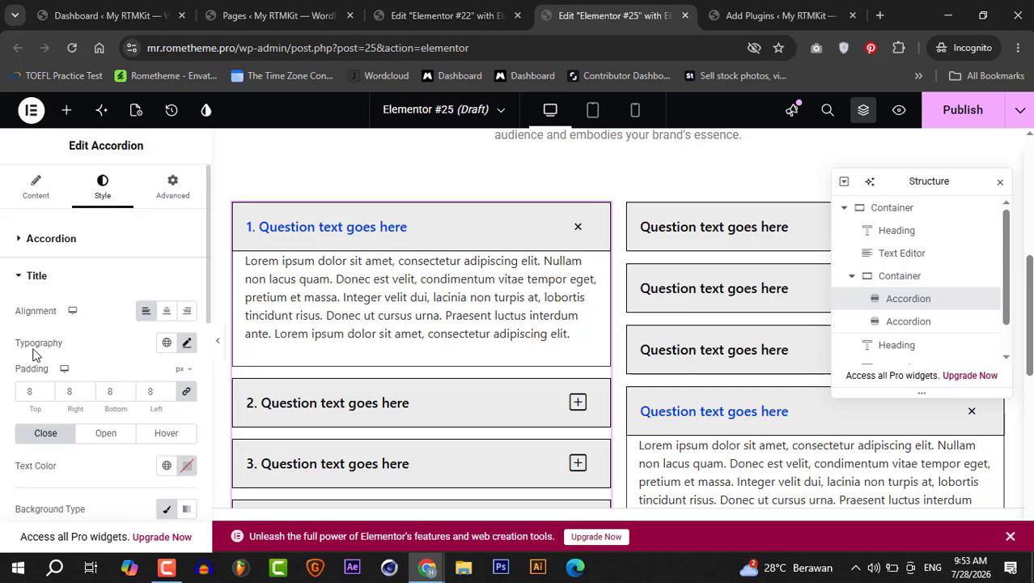
pyautogui.moveTo(210, 326); pyautogui.dragTo(209, 325)
pyautogui.scroll(-1, 205, 308)
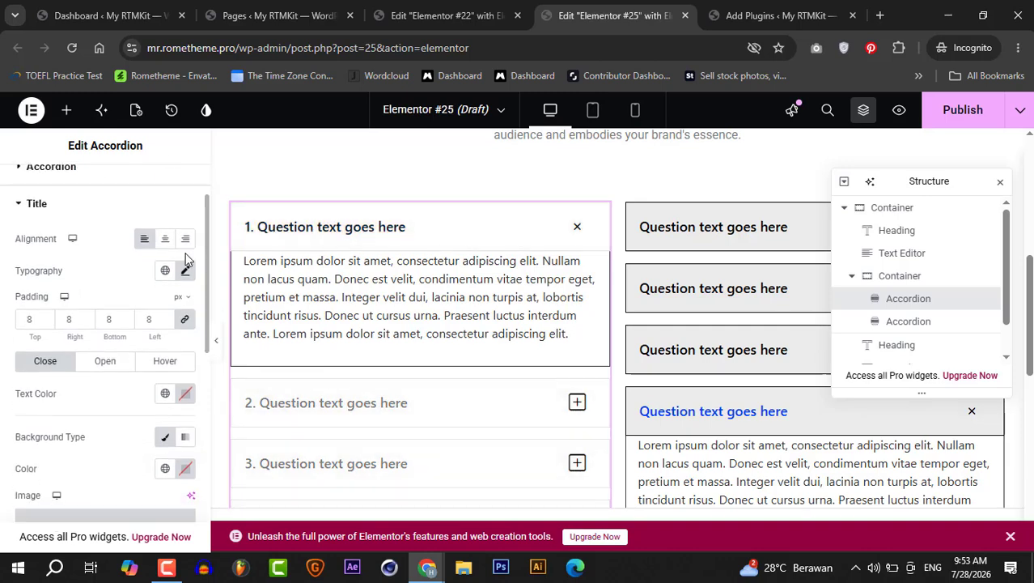
pyautogui.click(166, 240)
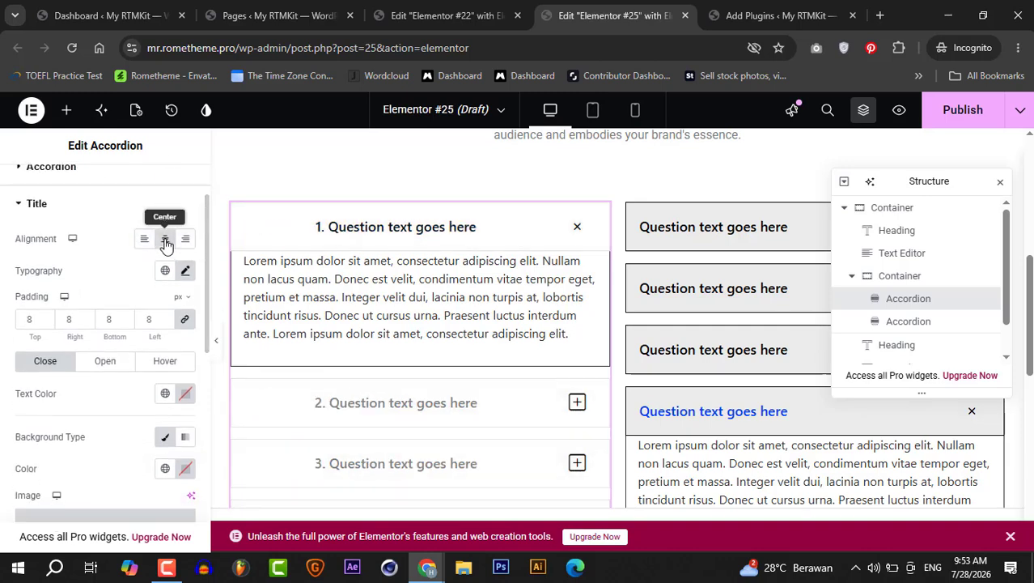
pyautogui.click(186, 239)
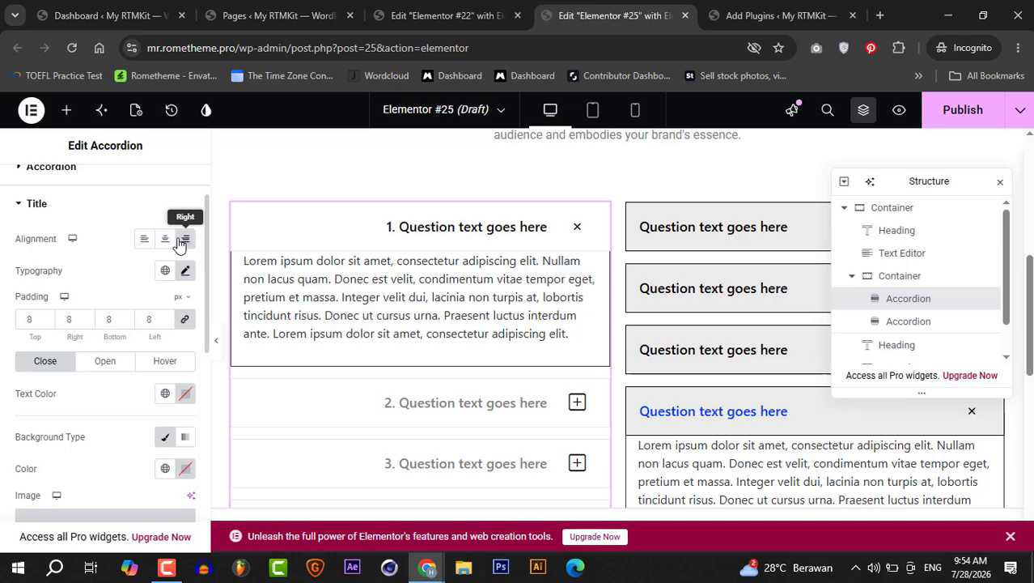
pyautogui.click(168, 242)
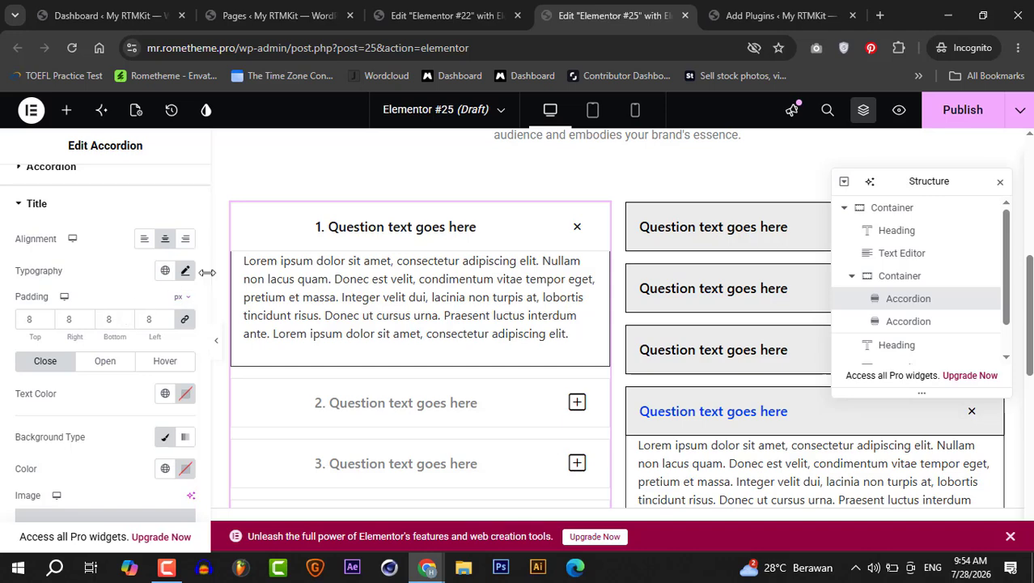
# - Set the title's open-state text color to #8D4646
pyautogui.scroll(-3, 205, 316)
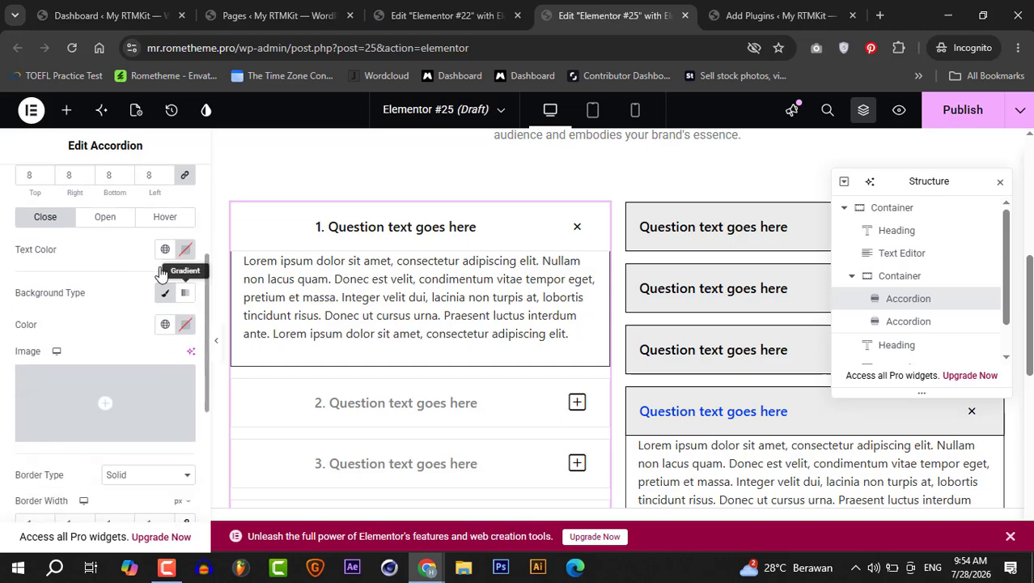
pyautogui.click(110, 218)
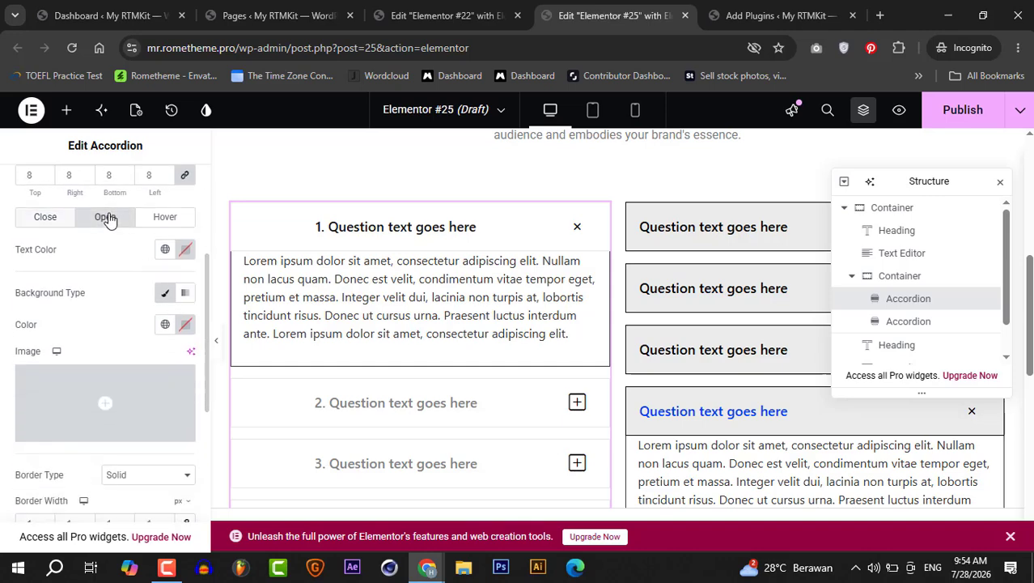
pyautogui.click(185, 249)
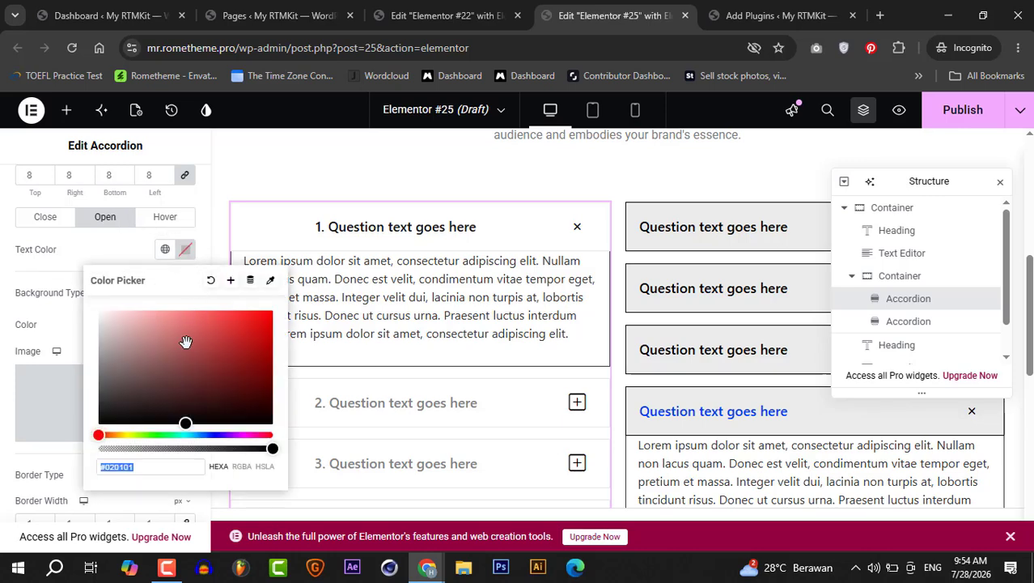
pyautogui.click(134, 247)
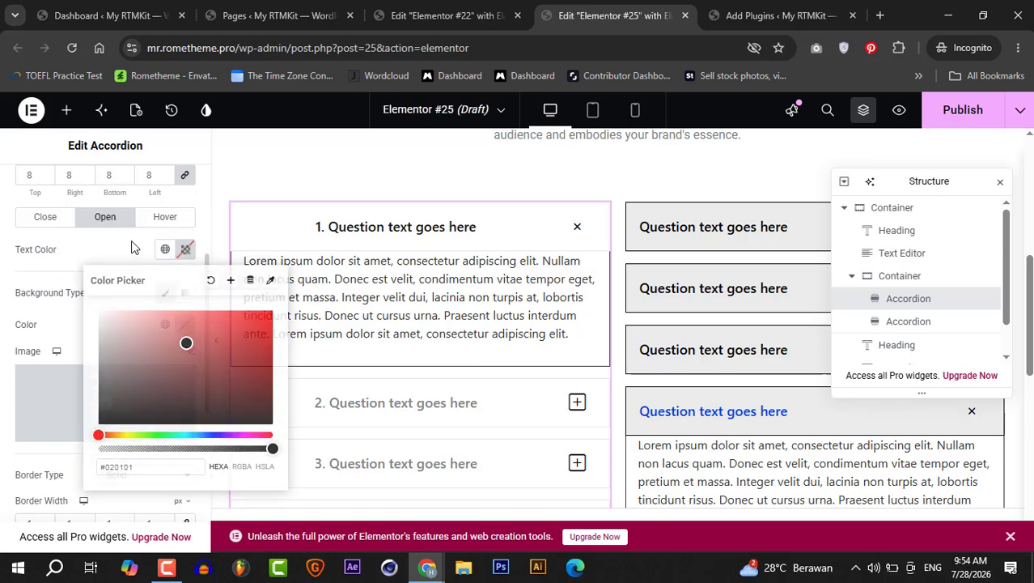
pyautogui.click(340, 242)
pyautogui.click(340, 241)
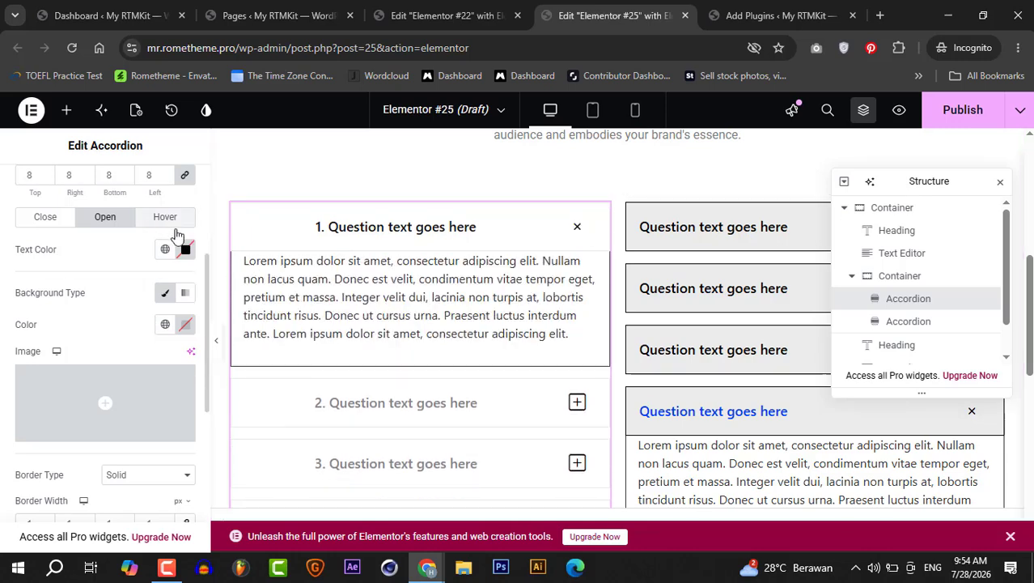
pyautogui.click(186, 249)
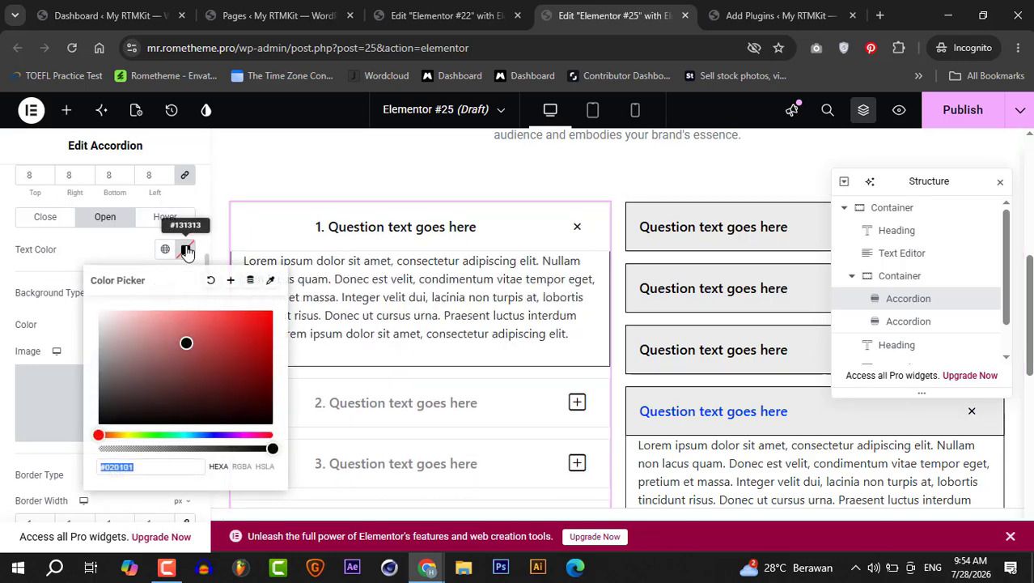
pyautogui.click(187, 361)
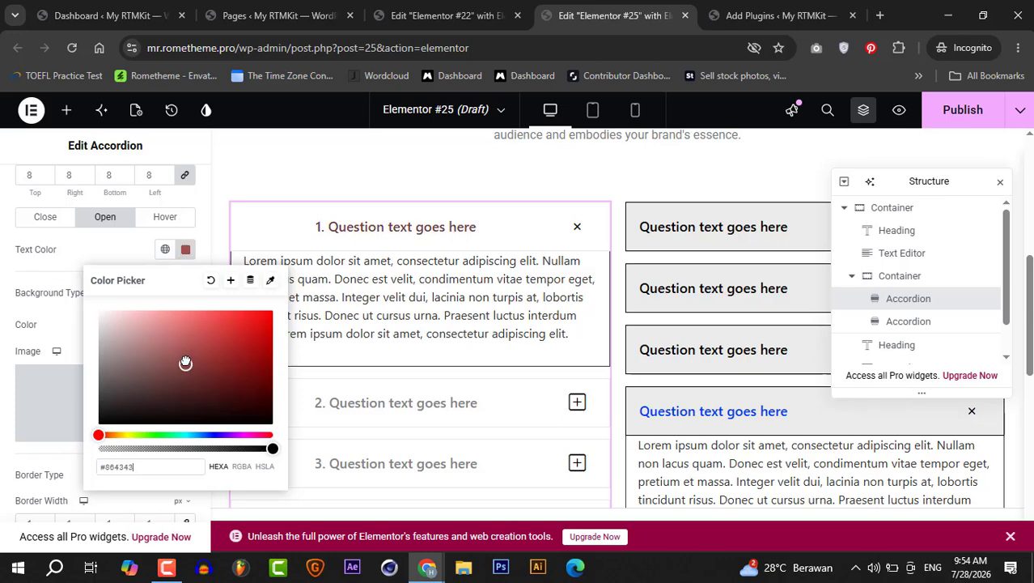
pyautogui.click(56, 285)
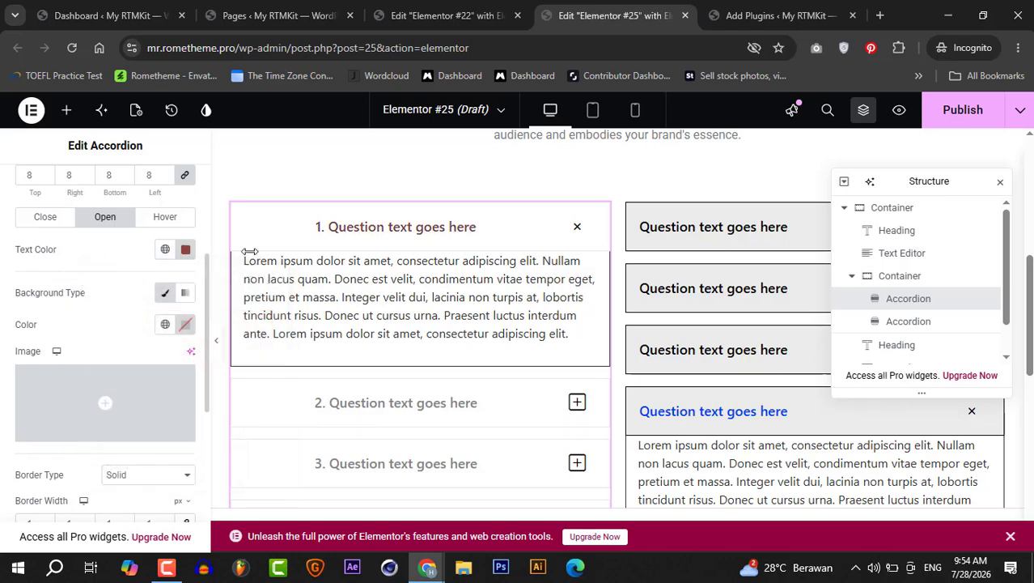
pyautogui.click(336, 237)
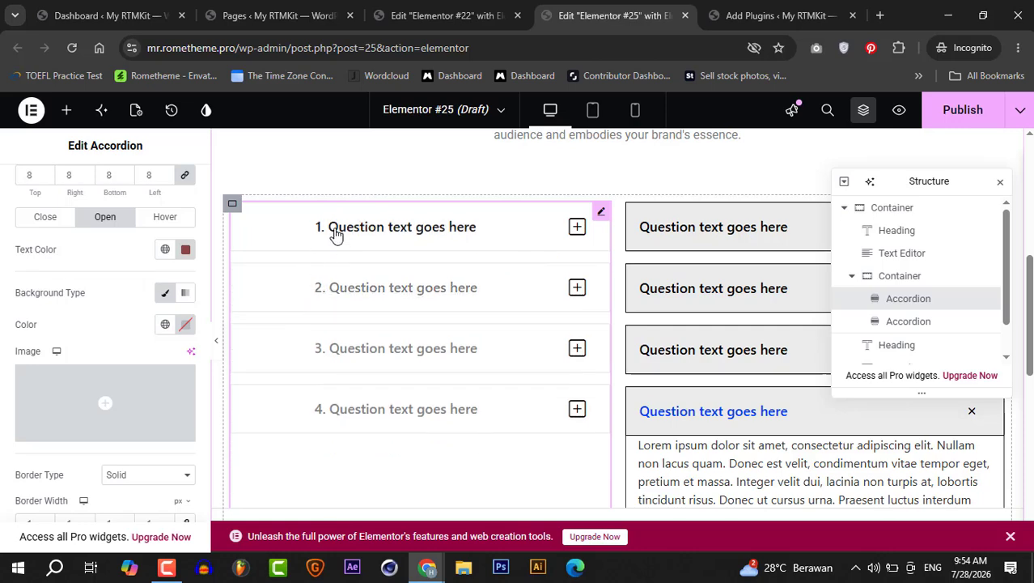
pyautogui.click(335, 234)
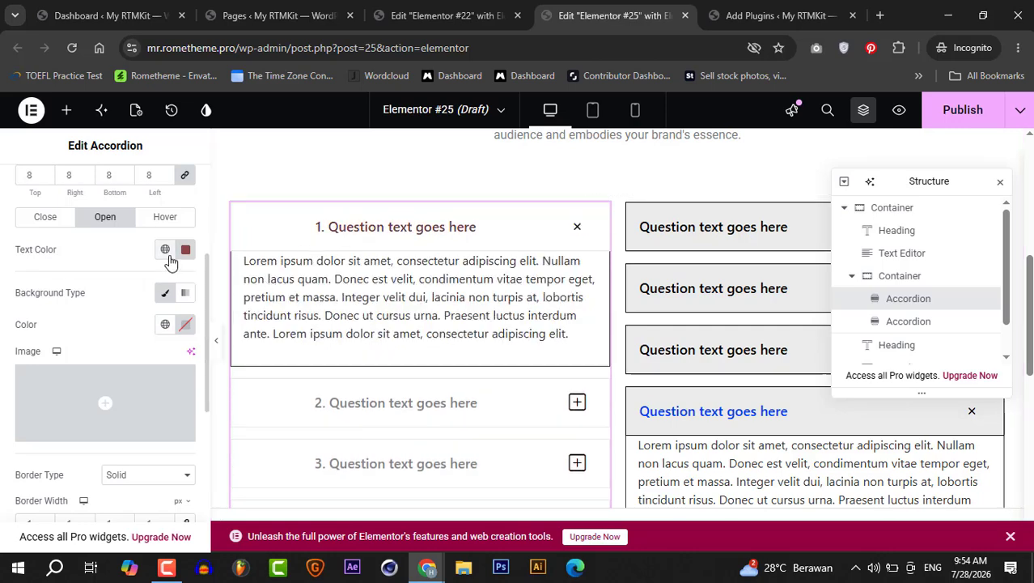
# - Set the title's hover-state text color to green #4D9262
pyautogui.click(165, 218)
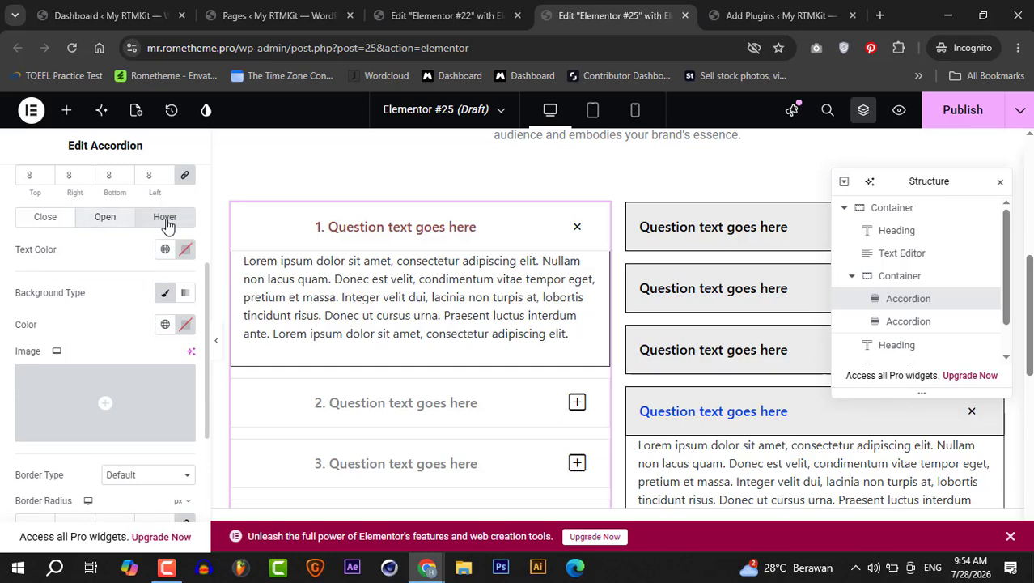
pyautogui.click(186, 249)
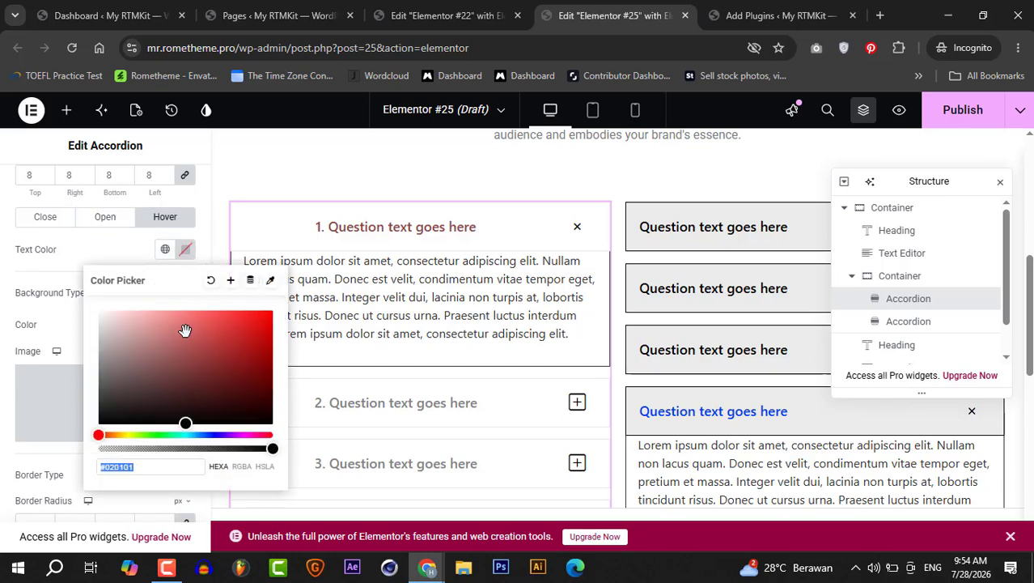
pyautogui.click(181, 356)
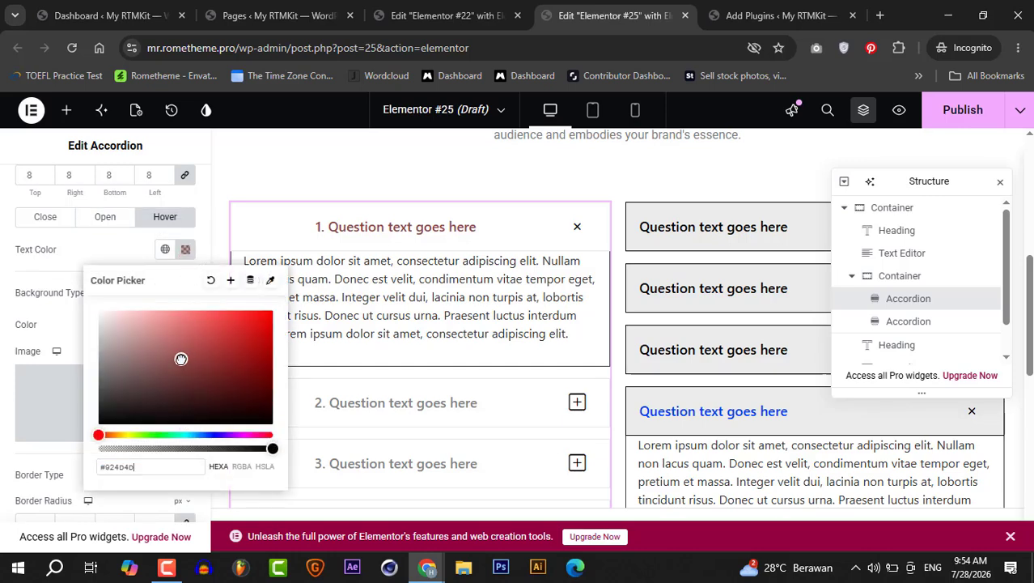
pyautogui.click(166, 435)
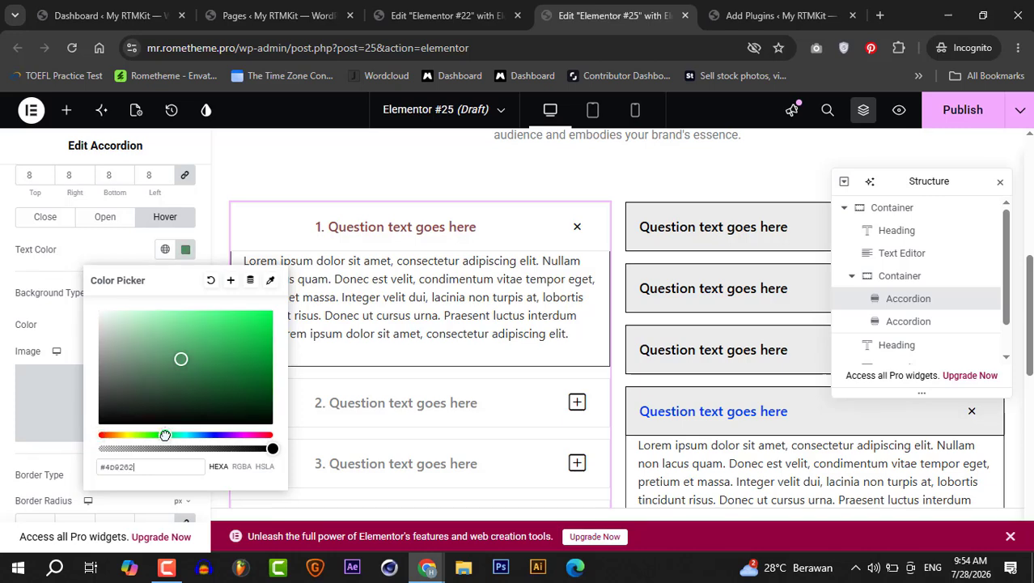
# - Set the title's hover-state background color to a dark red
pyautogui.click(187, 347)
pyautogui.click(344, 235)
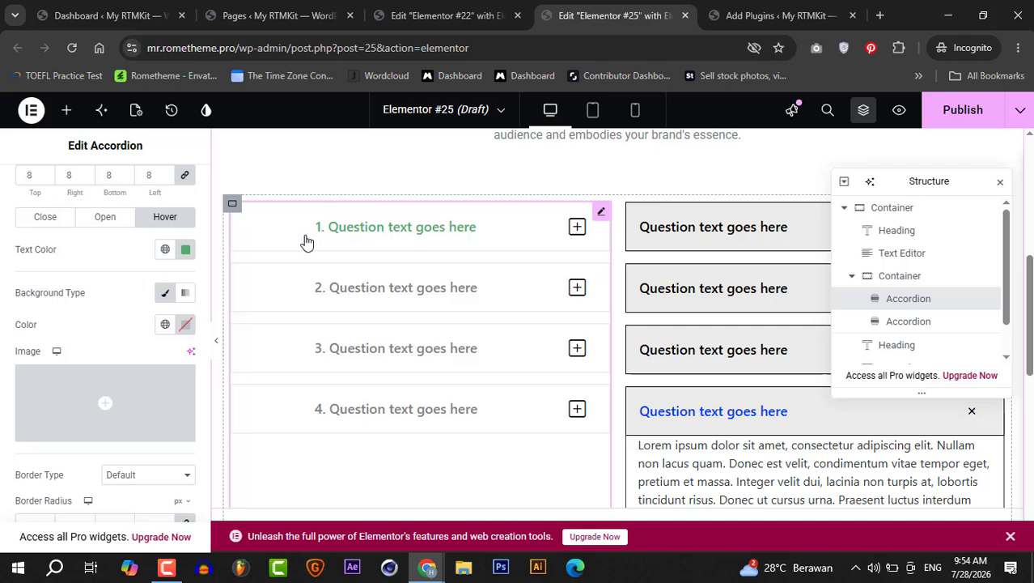
pyautogui.click(185, 324)
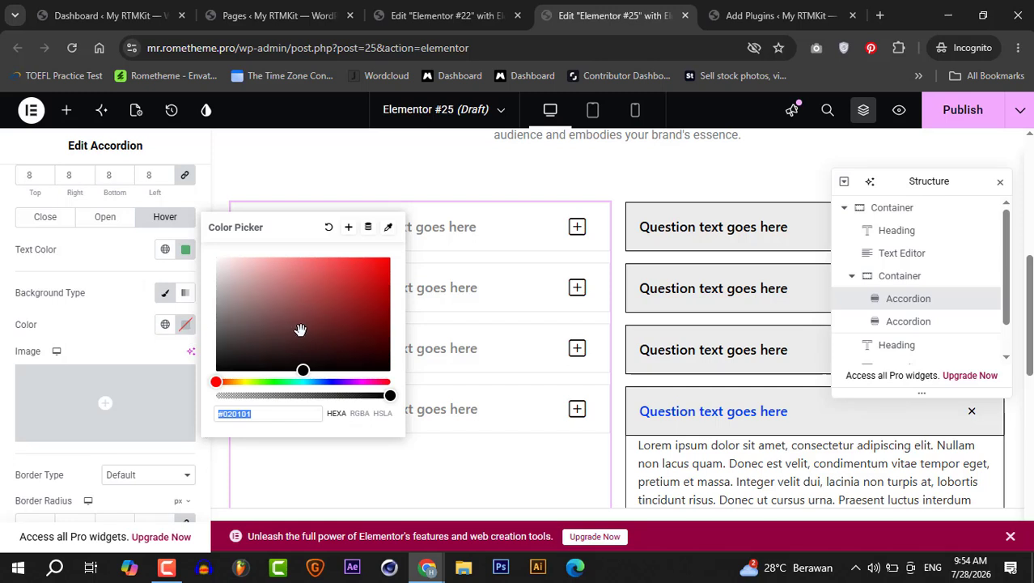
pyautogui.moveTo(300, 329); pyautogui.dragTo(310, 305)
pyautogui.click(120, 314)
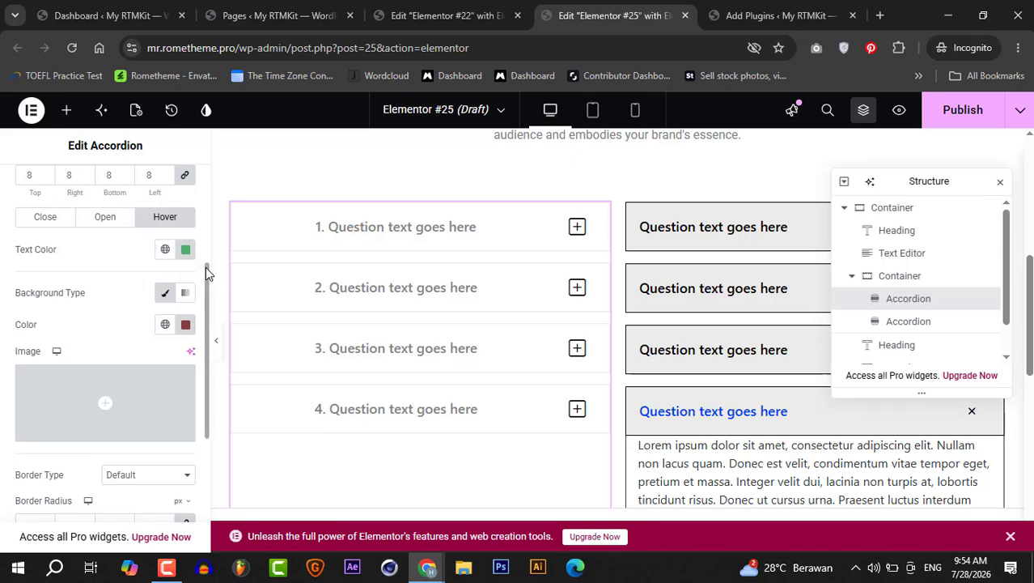
# - Set the title's hover-state border radius to 10 px
pyautogui.moveTo(206, 267); pyautogui.dragTo(204, 364)
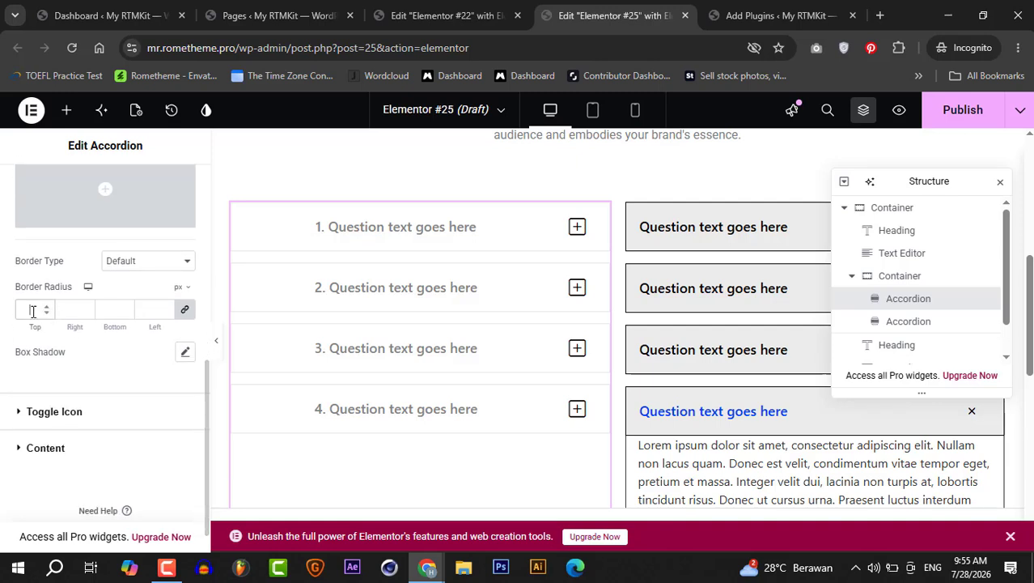
pyautogui.write('10')
# - Set the toggle icon size to 25 px, box width to 50 px and box height to 80 px
pyautogui.click(20, 416)
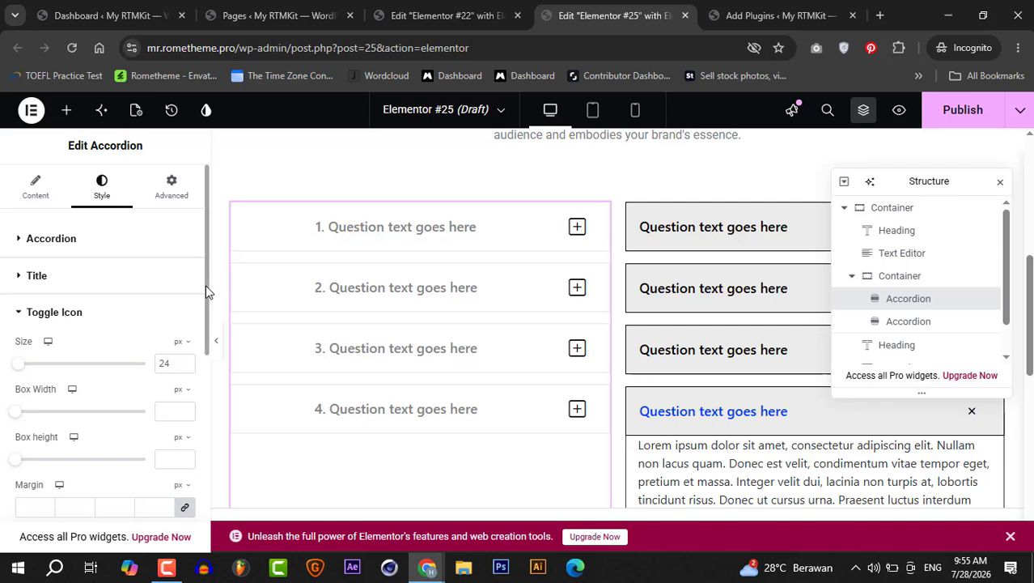
pyautogui.moveTo(206, 288); pyautogui.dragTo(206, 335)
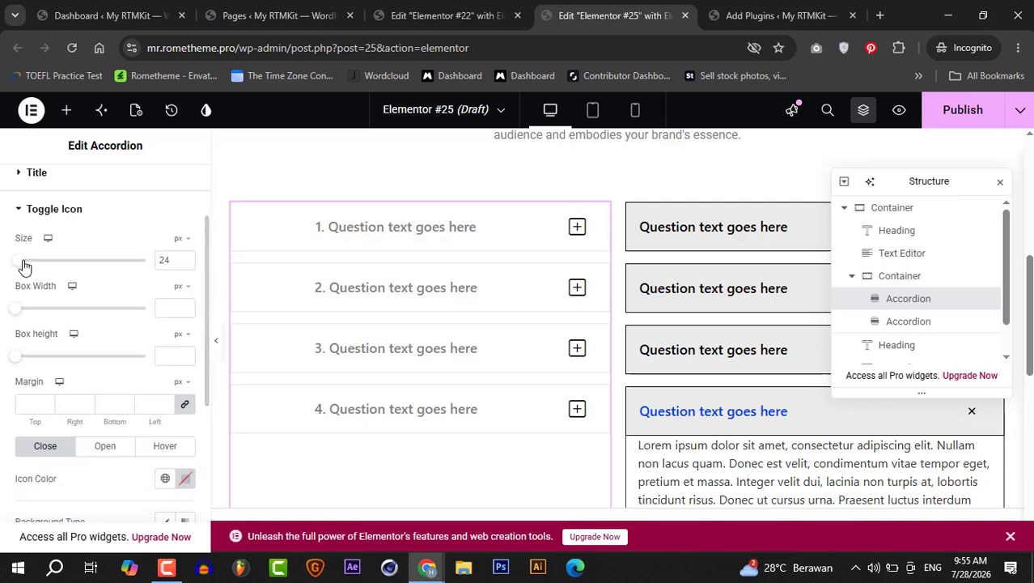
pyautogui.moveTo(24, 267); pyautogui.dragTo(24, 269)
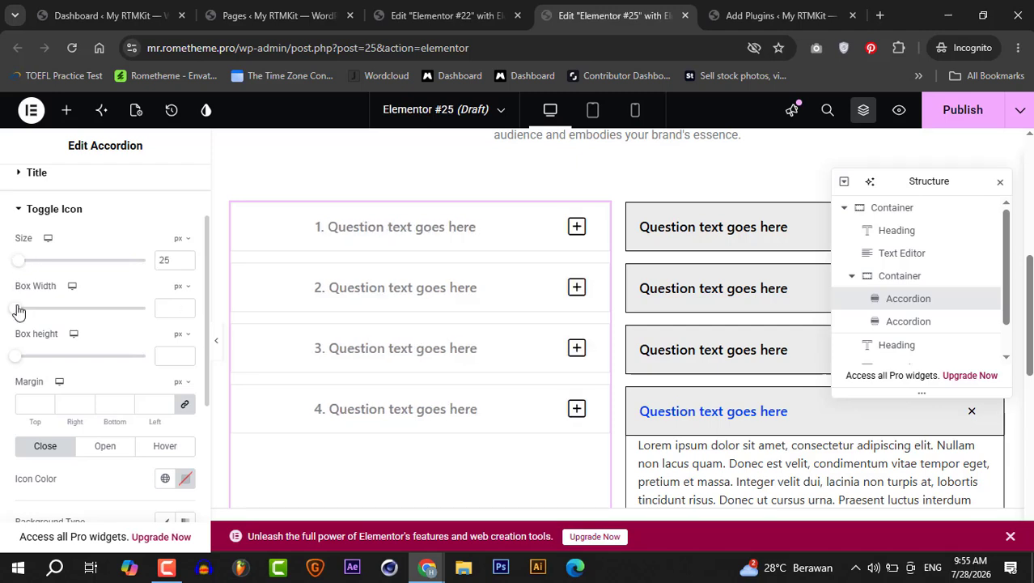
pyautogui.moveTo(18, 310); pyautogui.dragTo(24, 314)
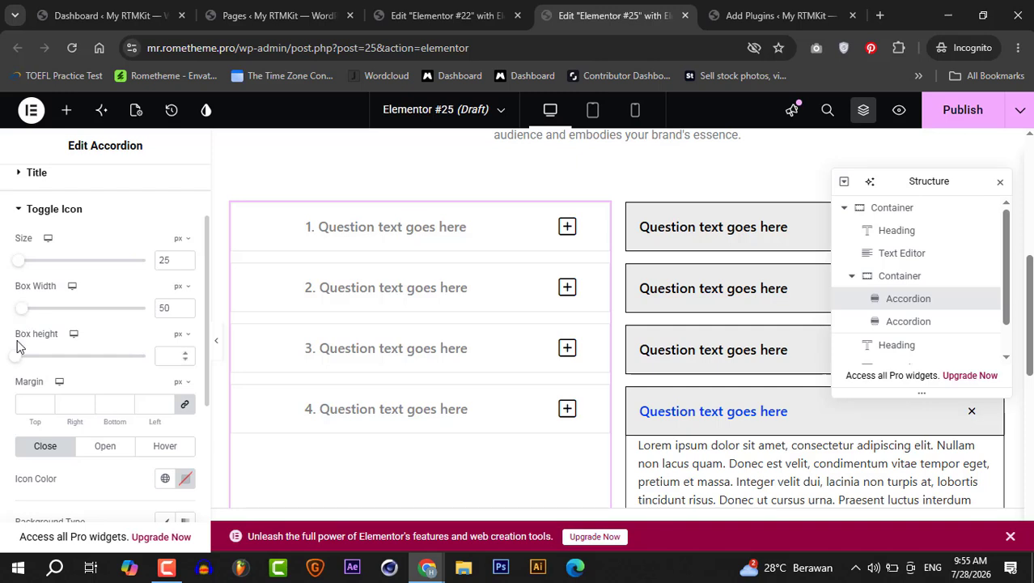
pyautogui.moveTo(19, 360); pyautogui.dragTo(31, 364)
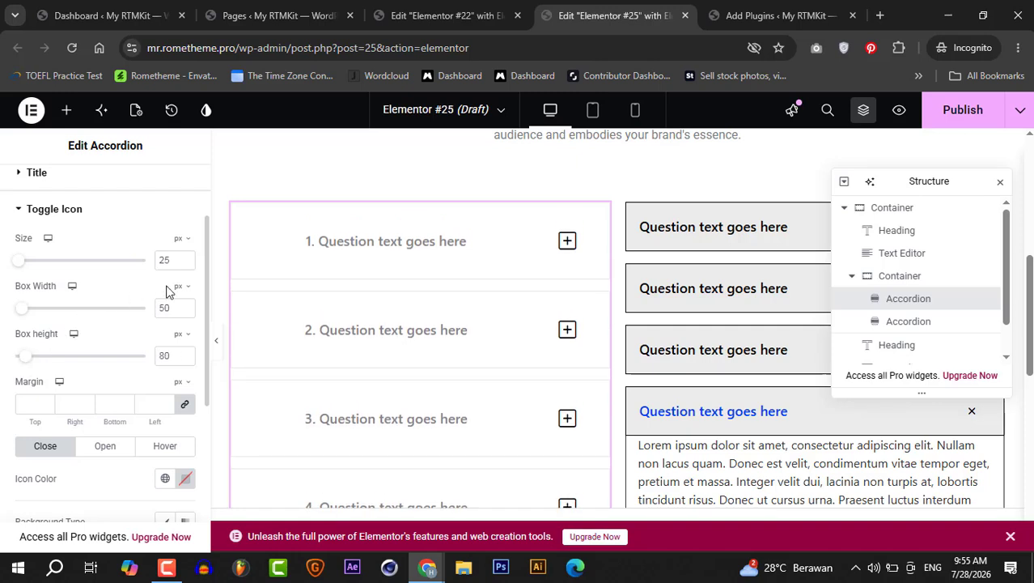
# - Open the first question and set the content text alignment to justified
pyautogui.moveTo(206, 281); pyautogui.dragTo(207, 425)
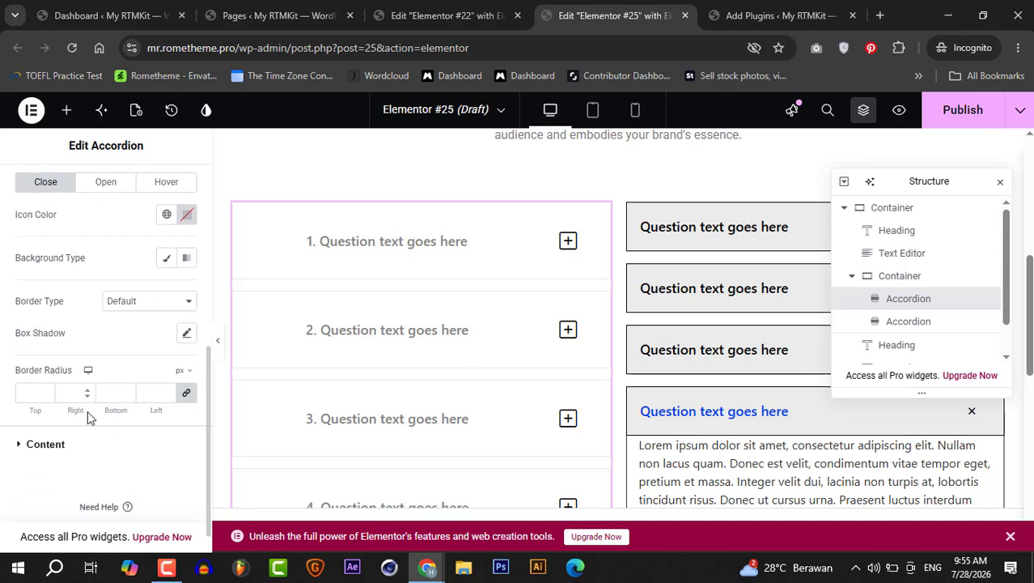
pyautogui.click(18, 445)
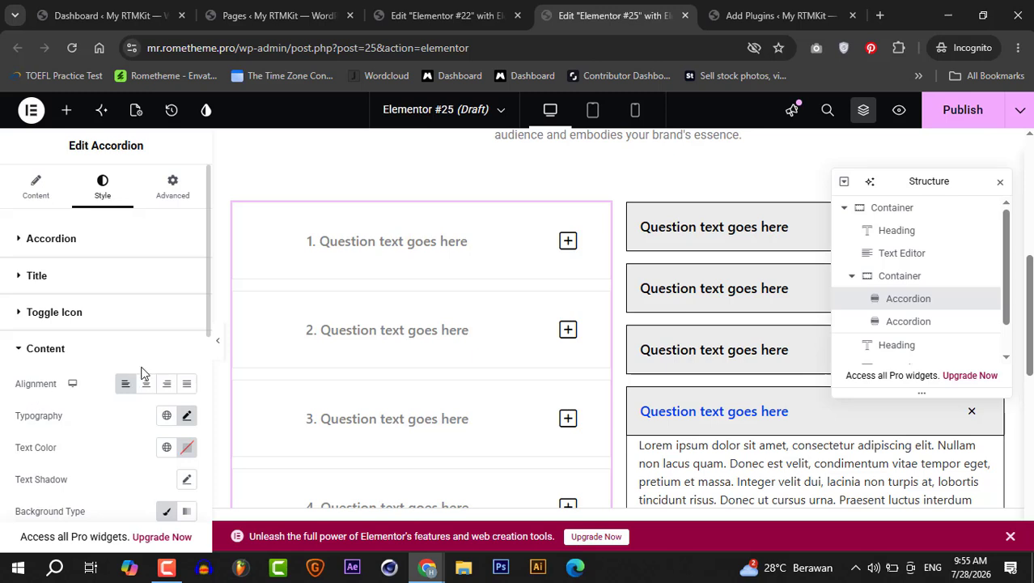
pyautogui.click(323, 234)
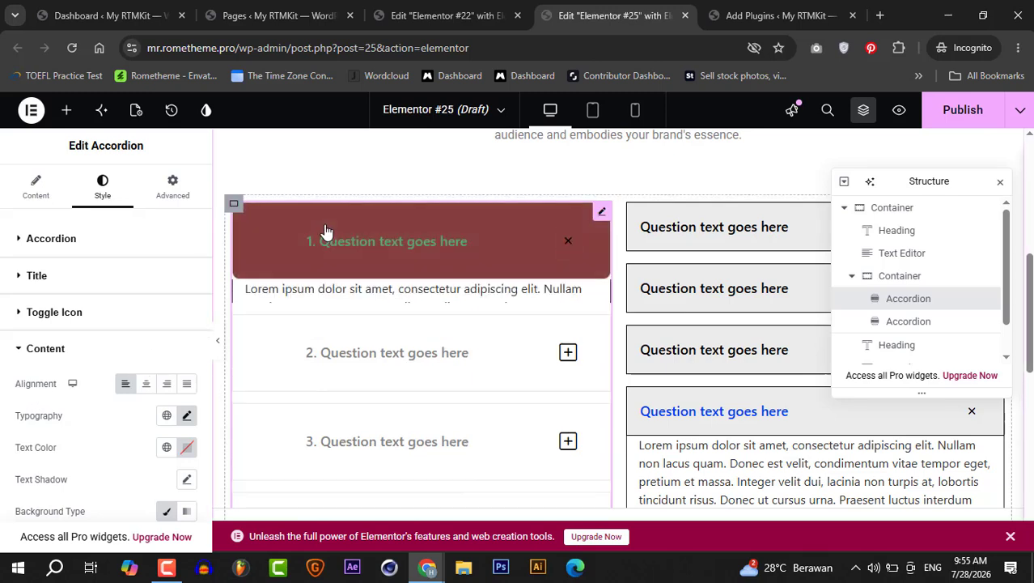
pyautogui.click(148, 385)
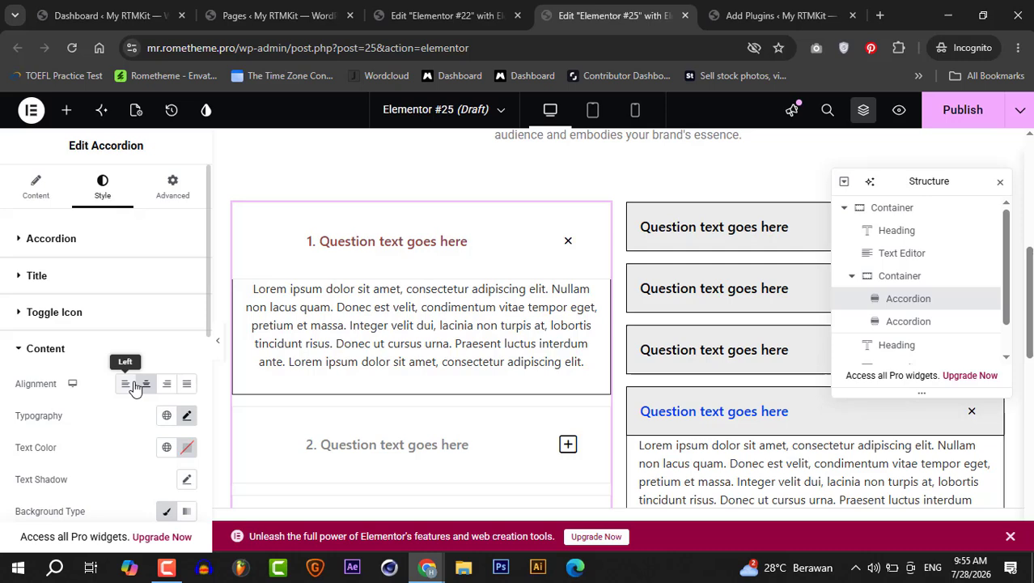
pyautogui.click(188, 385)
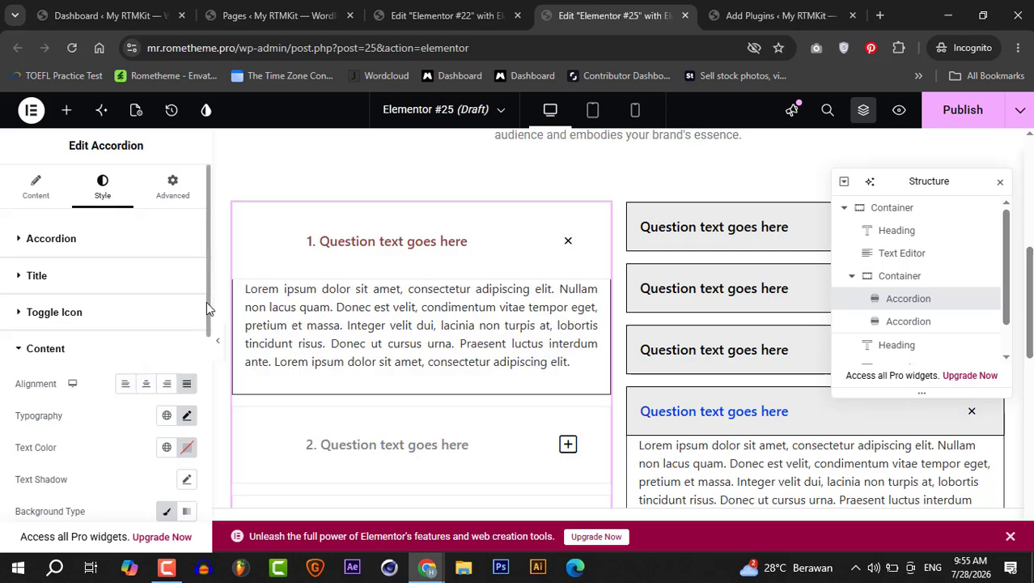
pyautogui.moveTo(207, 301); pyautogui.dragTo(208, 388)
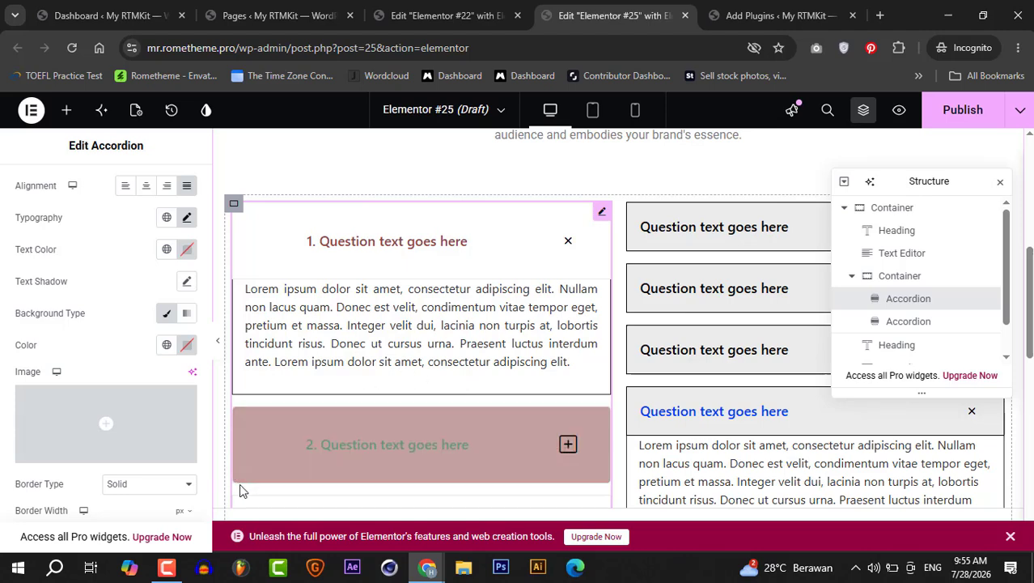
pyautogui.click(167, 569)
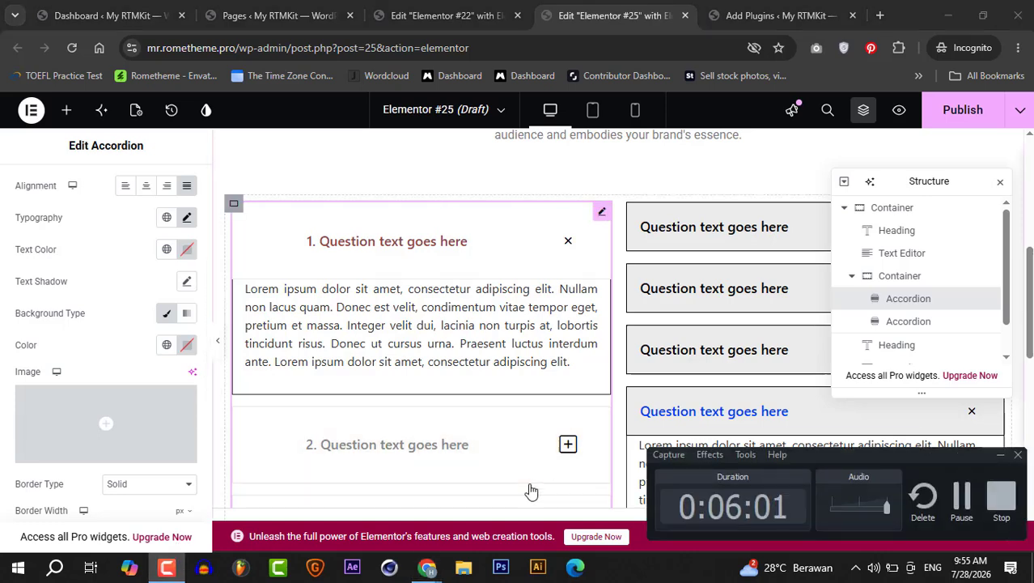